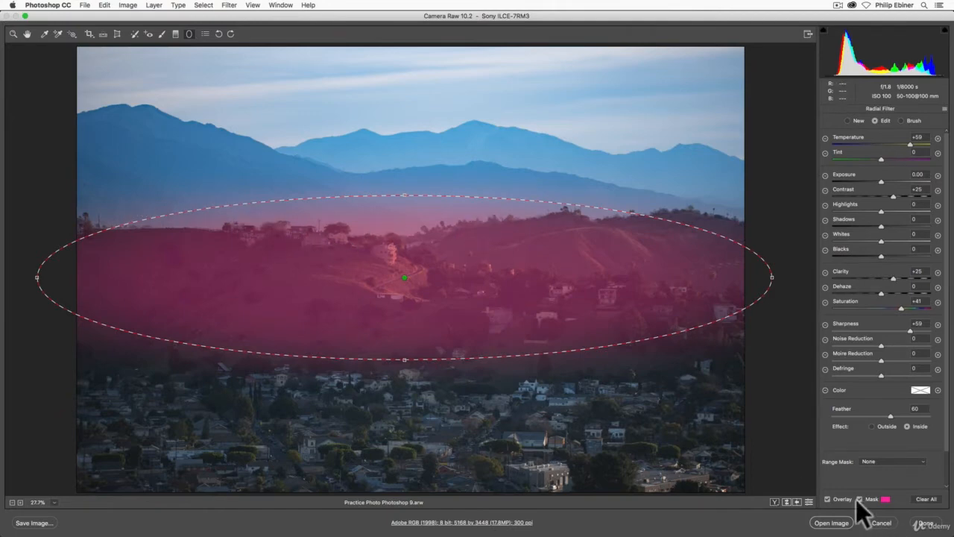
- Zoom in to 66.7% on the sunlit hillside houses and reselect the existing radial filter with its overlay shown
{"action": "left_click", "coordinate": [828, 499]}
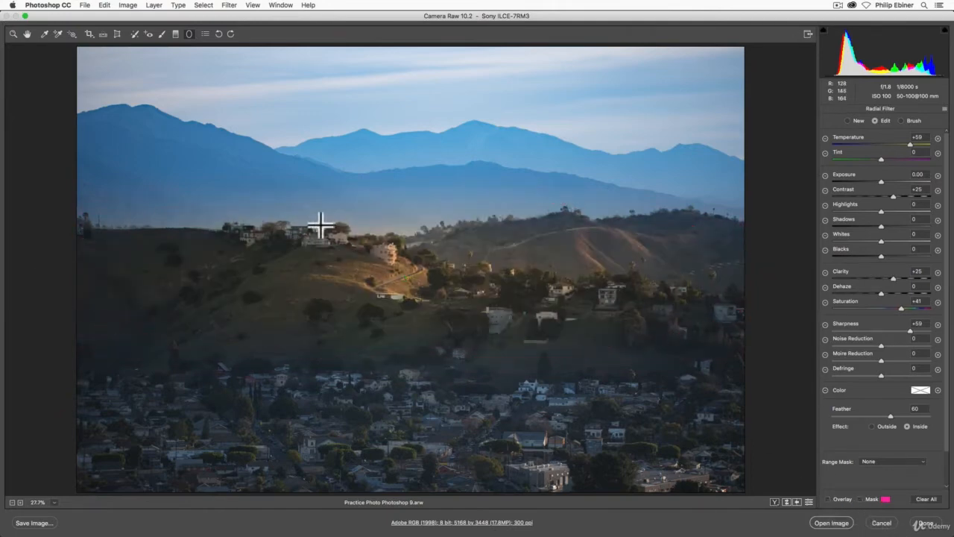
{"action": "key", "text": "z"}
{"action": "left_click", "coordinate": [399, 226]}
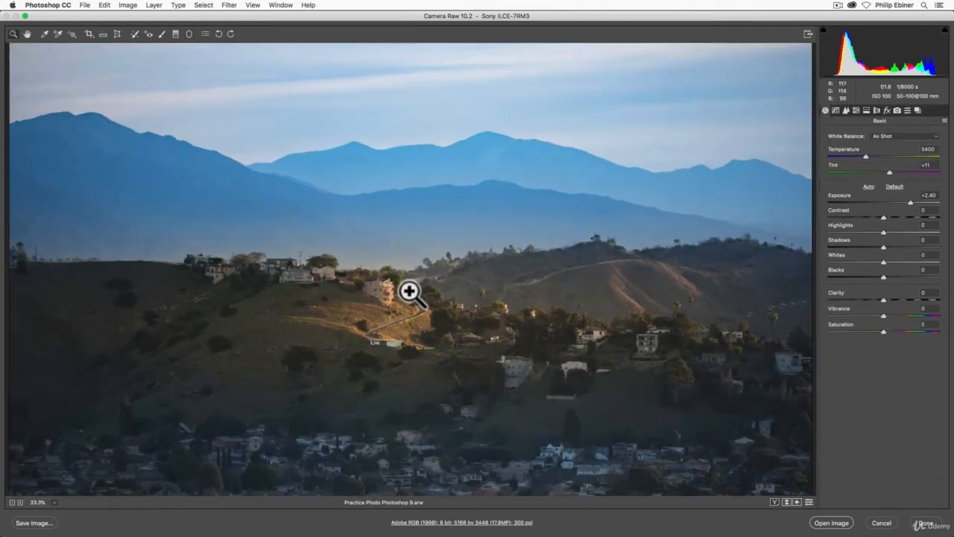
{"action": "left_click", "coordinate": [410, 290]}
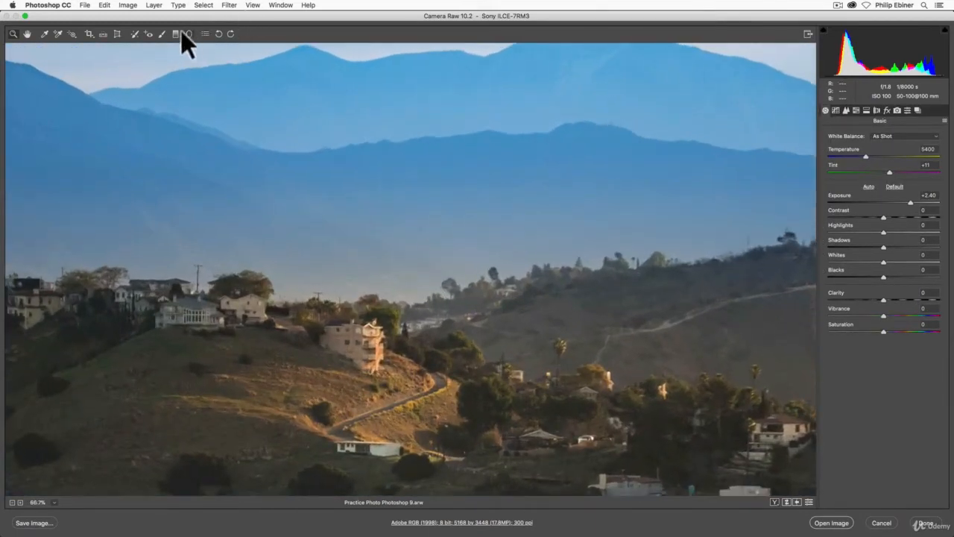
{"action": "left_click", "coordinate": [188, 34]}
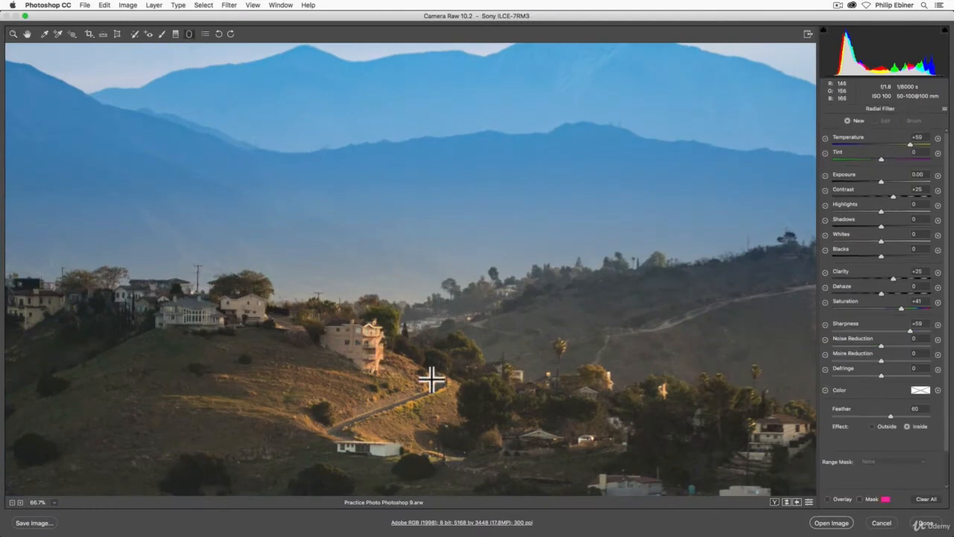
{"action": "left_click", "coordinate": [827, 498]}
{"action": "left_click", "coordinate": [409, 416]}
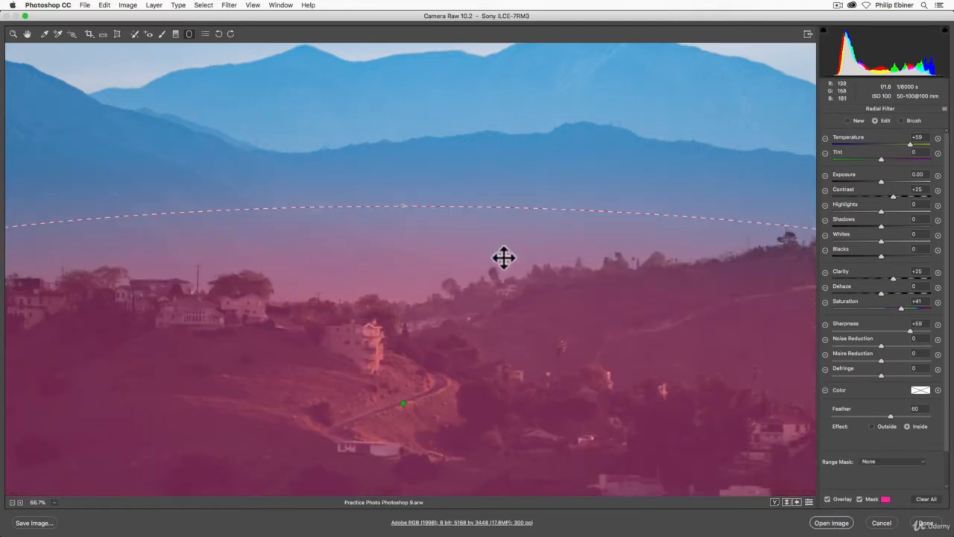
- Hide the radial filter's outline and toggle its mask off and on to examine how the effect spills above the ridge
{"action": "left_click", "coordinate": [830, 499]}
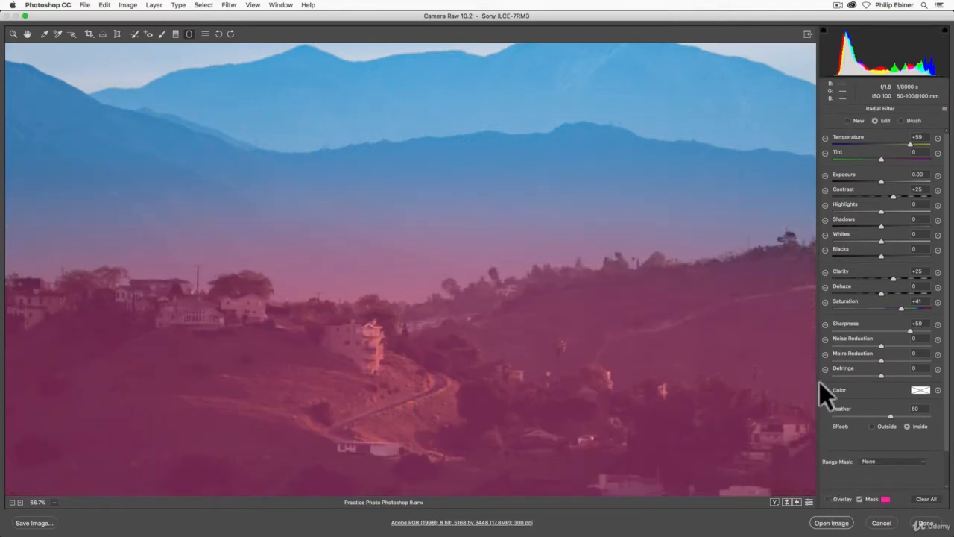
{"action": "left_click", "coordinate": [859, 498]}
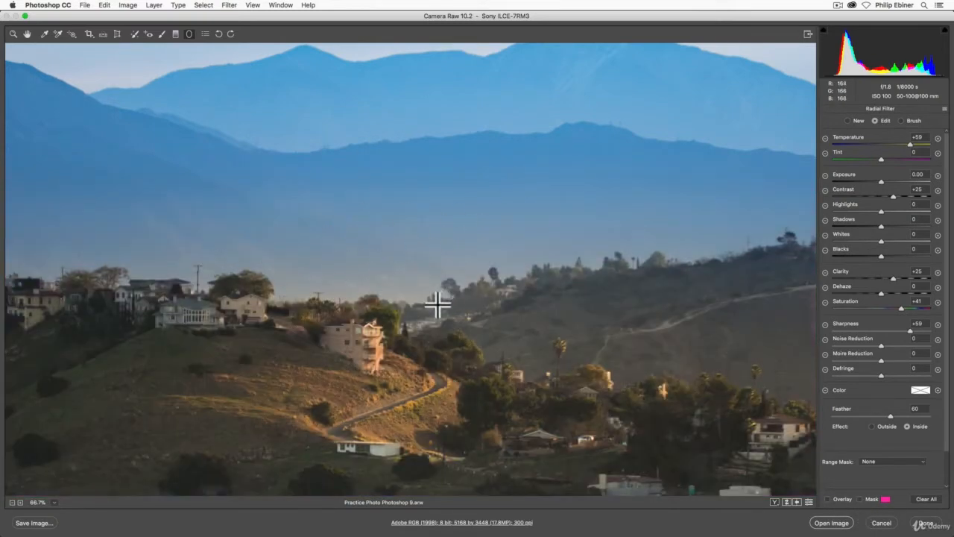
{"action": "left_click", "coordinate": [861, 499]}
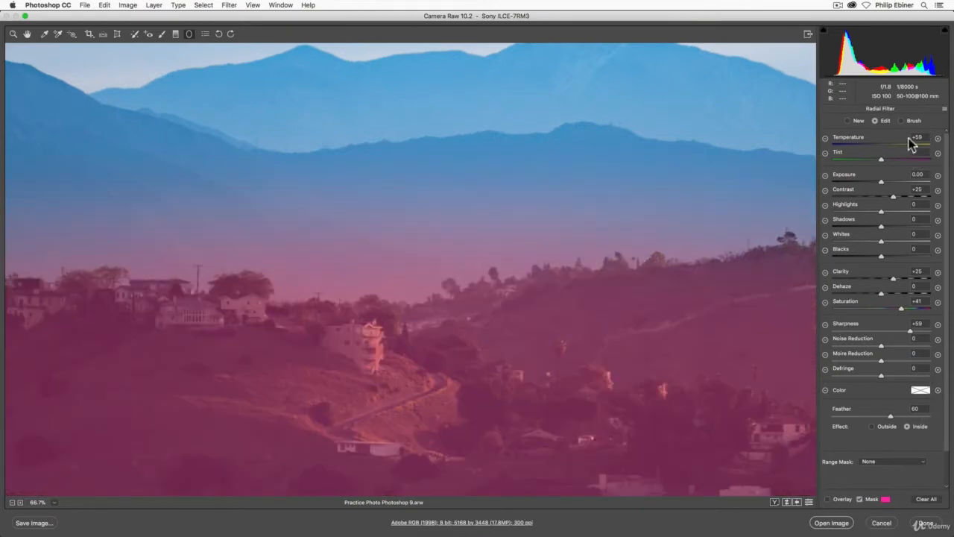
- Erase the radial filter's mask from the hazy mountains above the ridge with feather 73, flow 71 and brush size 12, reduced to 6
{"action": "left_click", "coordinate": [900, 120]}
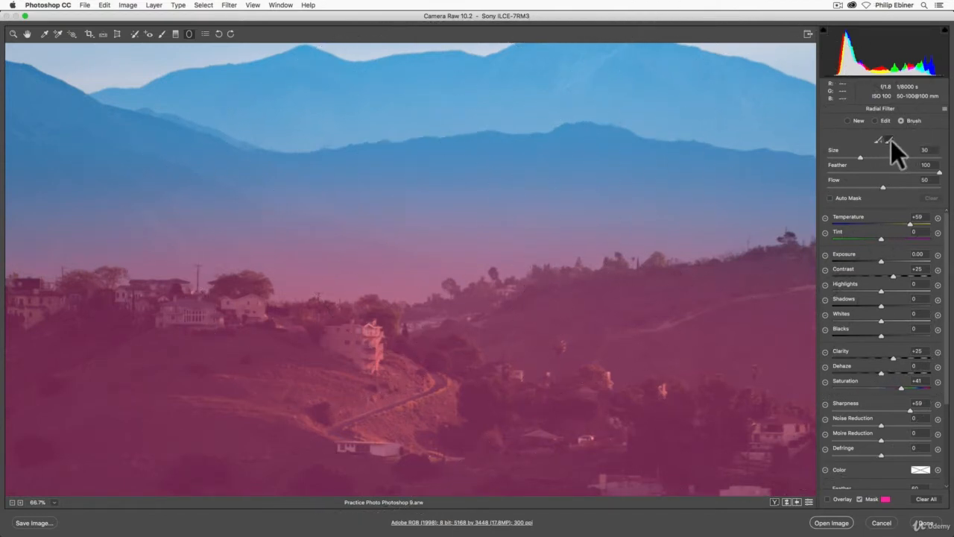
{"action": "left_click_drag", "start_coordinate": [862, 157], "coordinate": [840, 157]}
{"action": "left_click", "coordinate": [889, 172]}
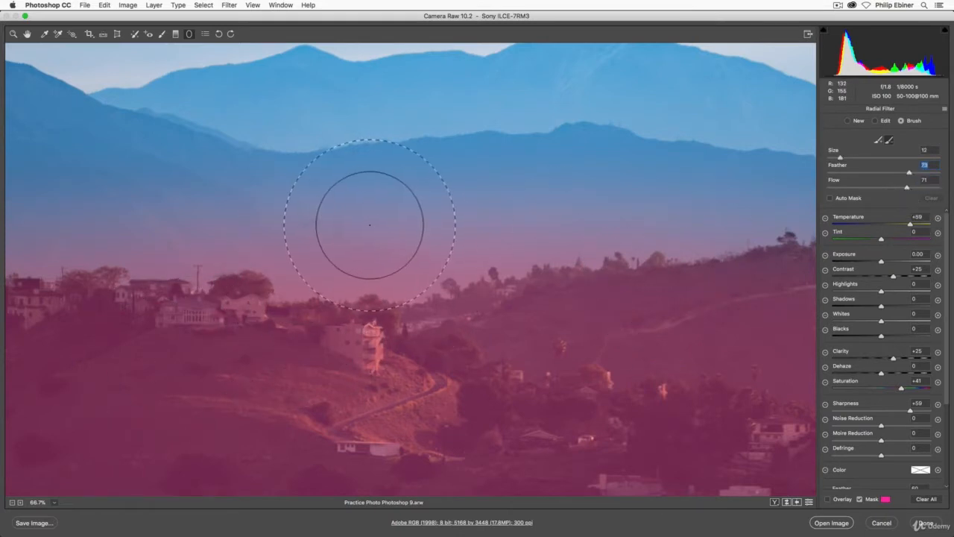
{"action": "mouse_move", "coordinate": [370, 225]}
{"action": "left_mouse_down"}
{"action": "mouse_move", "coordinate": [640, 191]}
{"action": "mouse_move", "coordinate": [402, 203]}
{"action": "mouse_move", "coordinate": [315, 196]}
{"action": "mouse_move", "coordinate": [264, 167]}
{"action": "left_mouse_up"}
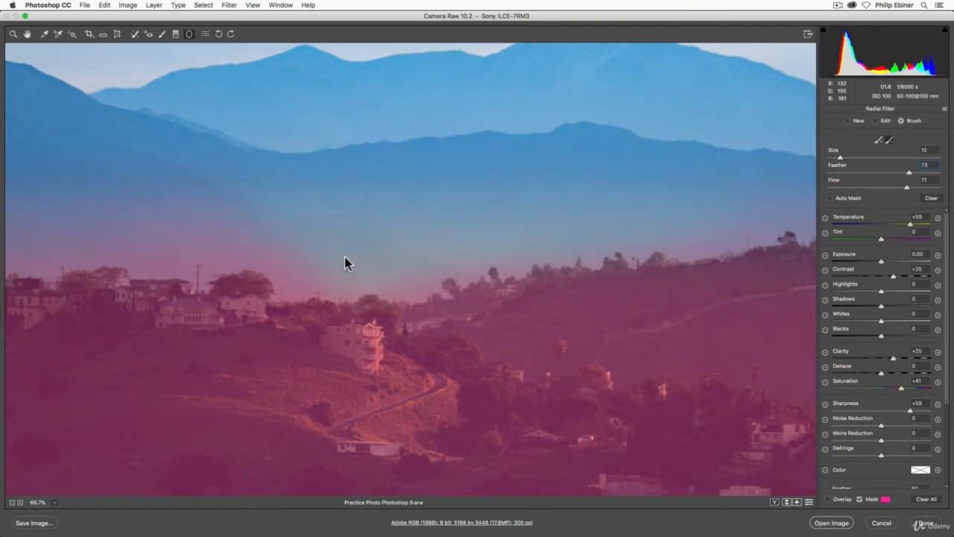
{"action": "mouse_move", "coordinate": [345, 262]}
{"action": "left_mouse_down"}
{"action": "mouse_move", "coordinate": [341, 238]}
{"action": "mouse_move", "coordinate": [494, 206]}
{"action": "left_mouse_up"}
{"action": "left_click_drag", "start_coordinate": [833, 160], "coordinate": [834, 160]}
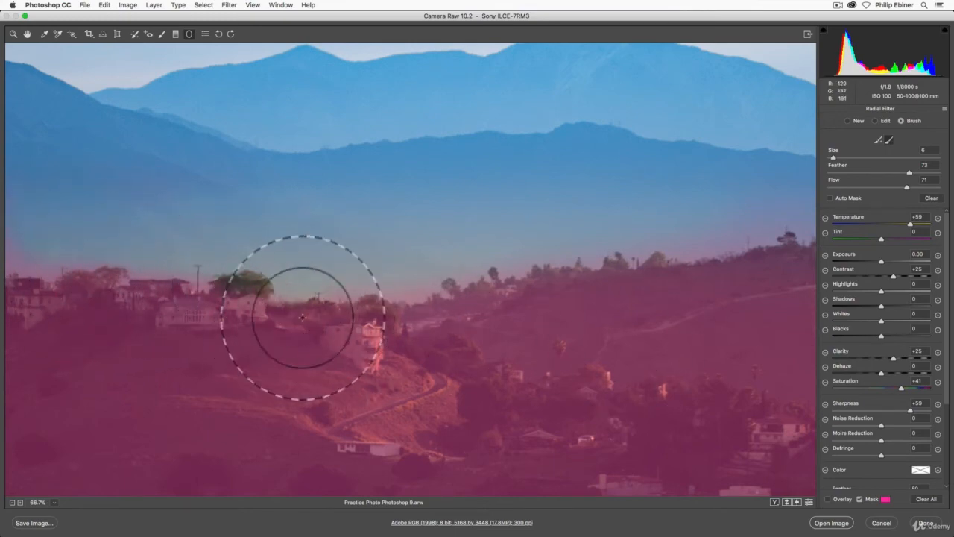
- Paint the mask back over the large tree beside the ridge houses with an add brush of size 4
{"action": "left_click", "coordinate": [879, 140]}
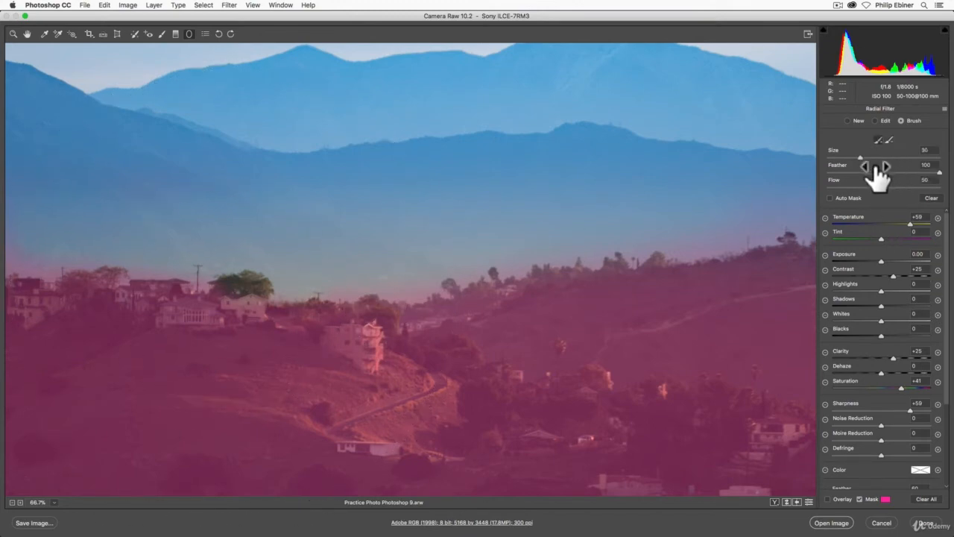
{"action": "left_click_drag", "start_coordinate": [847, 157], "coordinate": [838, 159]}
{"action": "left_click_drag", "start_coordinate": [835, 156], "coordinate": [832, 158]}
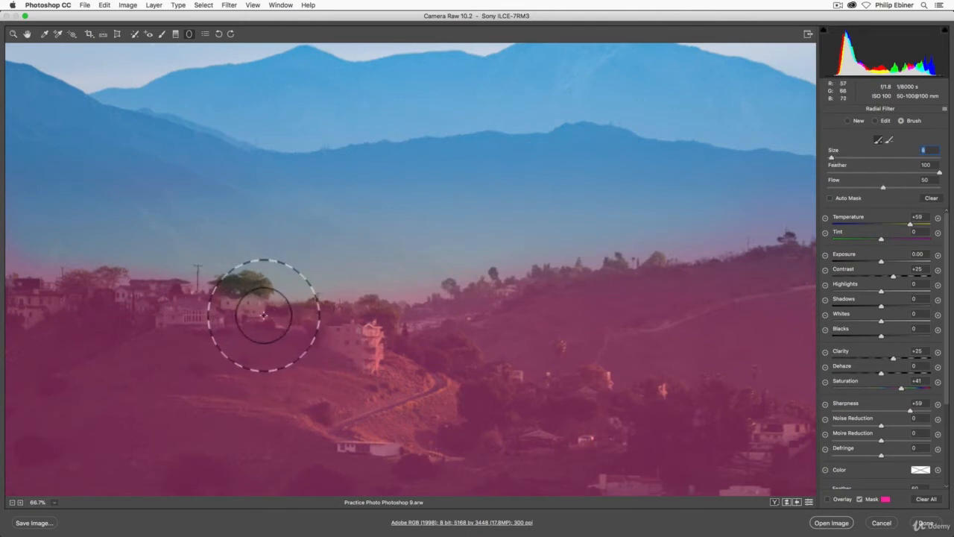
{"action": "mouse_move", "coordinate": [256, 318]}
{"action": "left_mouse_down"}
{"action": "mouse_move", "coordinate": [283, 315]}
{"action": "mouse_move", "coordinate": [260, 305]}
{"action": "mouse_move", "coordinate": [281, 323]}
{"action": "left_mouse_up"}
- Erase the leftover mask just above the ridge houses and trees, using the size 6 erase brush
{"action": "left_click", "coordinate": [889, 140]}
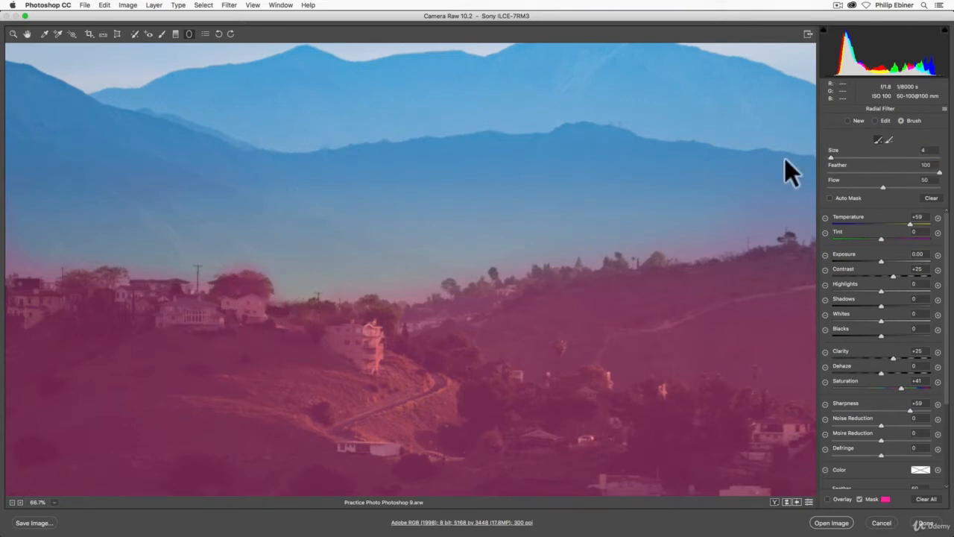
{"action": "key", "text": "alt"}
{"action": "mouse_move", "coordinate": [331, 264]}
{"action": "left_mouse_down"}
{"action": "mouse_move", "coordinate": [313, 293]}
{"action": "mouse_move", "coordinate": [298, 282]}
{"action": "mouse_move", "coordinate": [256, 285]}
{"action": "mouse_move", "coordinate": [387, 281]}
{"action": "left_mouse_up"}
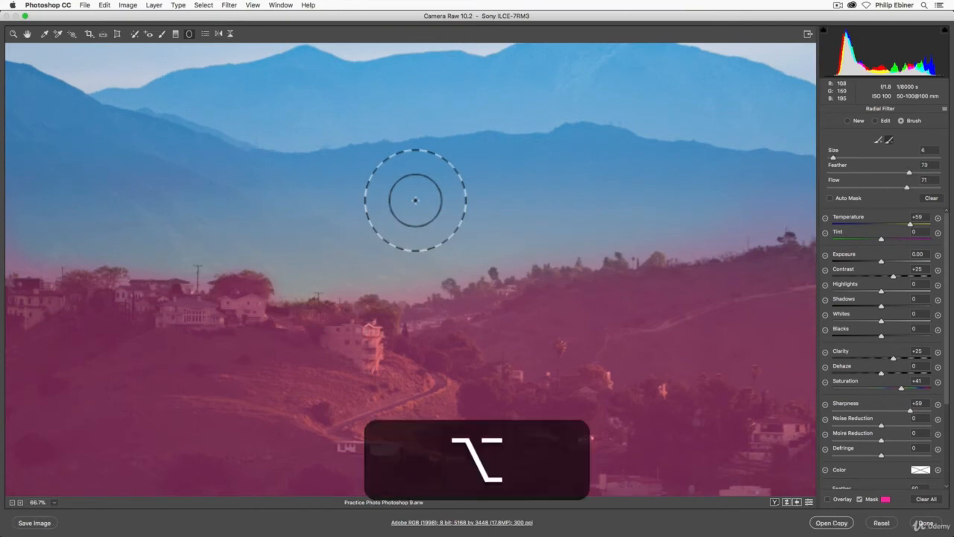
{"action": "key", "text": "alt"}
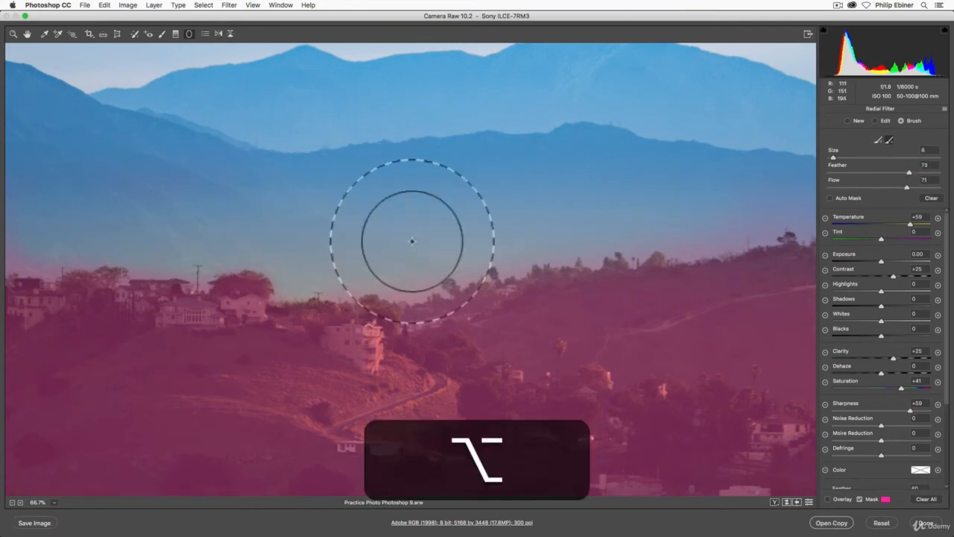
{"action": "mouse_move", "coordinate": [258, 288]}
{"action": "left_mouse_down"}
{"action": "mouse_move", "coordinate": [340, 286]}
{"action": "mouse_move", "coordinate": [283, 273]}
{"action": "mouse_move", "coordinate": [195, 278]}
{"action": "mouse_move", "coordinate": [201, 292]}
{"action": "mouse_move", "coordinate": [237, 294]}
{"action": "mouse_move", "coordinate": [205, 293]}
{"action": "mouse_move", "coordinate": [215, 294]}
{"action": "mouse_move", "coordinate": [376, 274]}
{"action": "mouse_move", "coordinate": [84, 267]}
{"action": "mouse_move", "coordinate": [77, 291]}
{"action": "mouse_move", "coordinate": [161, 281]}
{"action": "mouse_move", "coordinate": [90, 272]}
{"action": "left_mouse_up"}
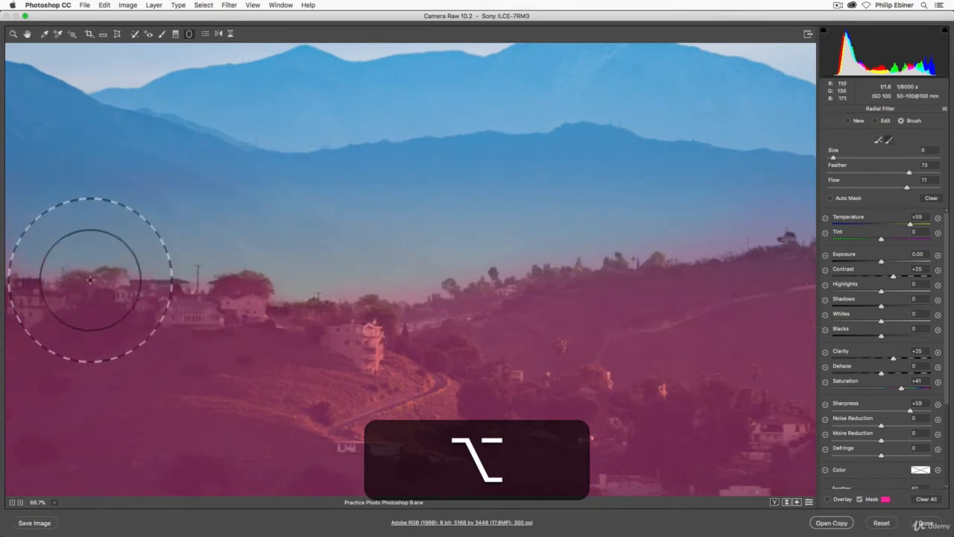
{"action": "key", "text": "alt"}
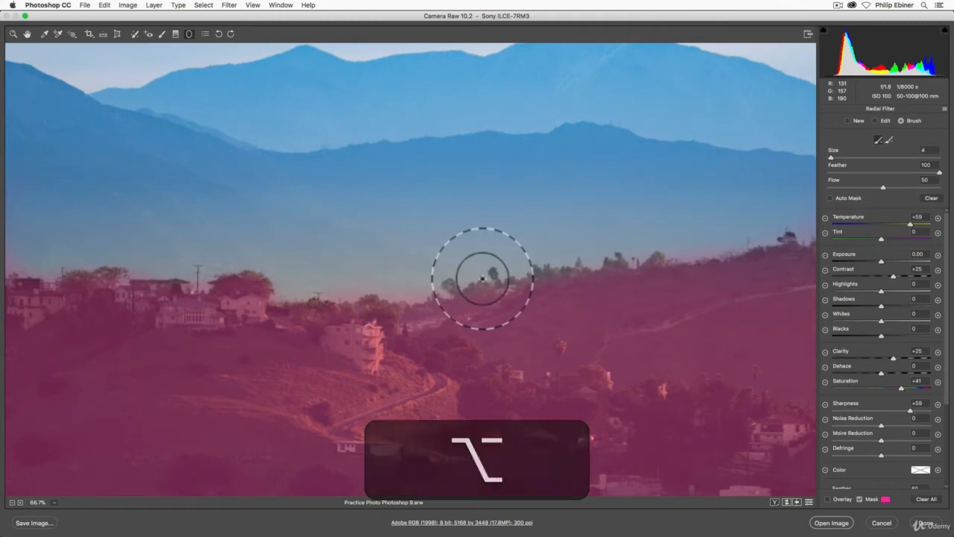
- Erase the mask spill above the ridge at the photo's left edge and above the hills on its right side
{"action": "key", "text": "space"}
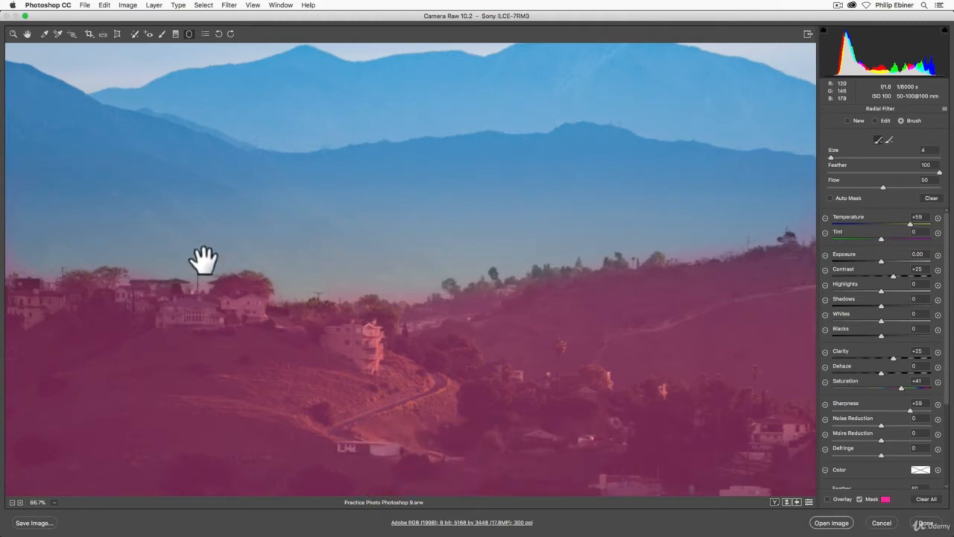
{"action": "left_click_drag", "start_coordinate": [205, 260], "coordinate": [630, 260]}
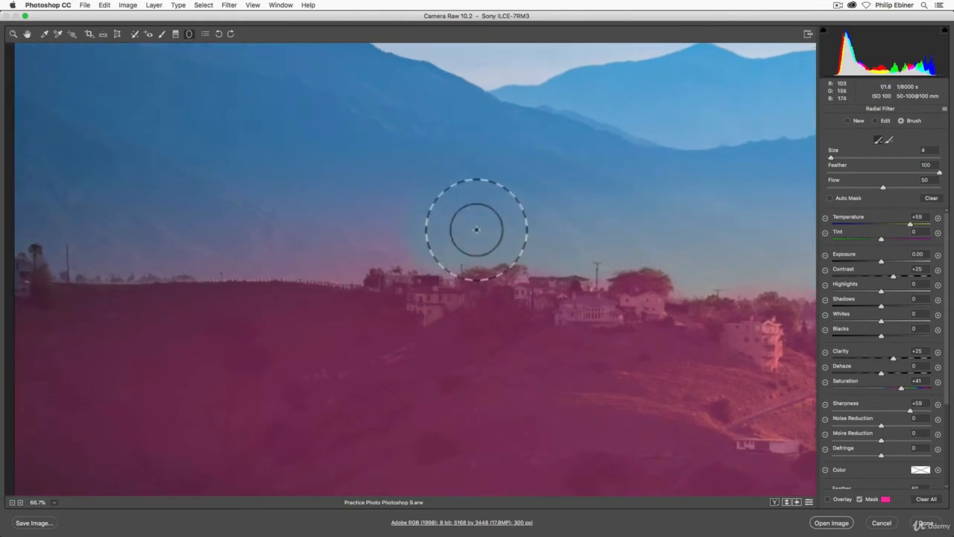
{"action": "key", "text": "alt"}
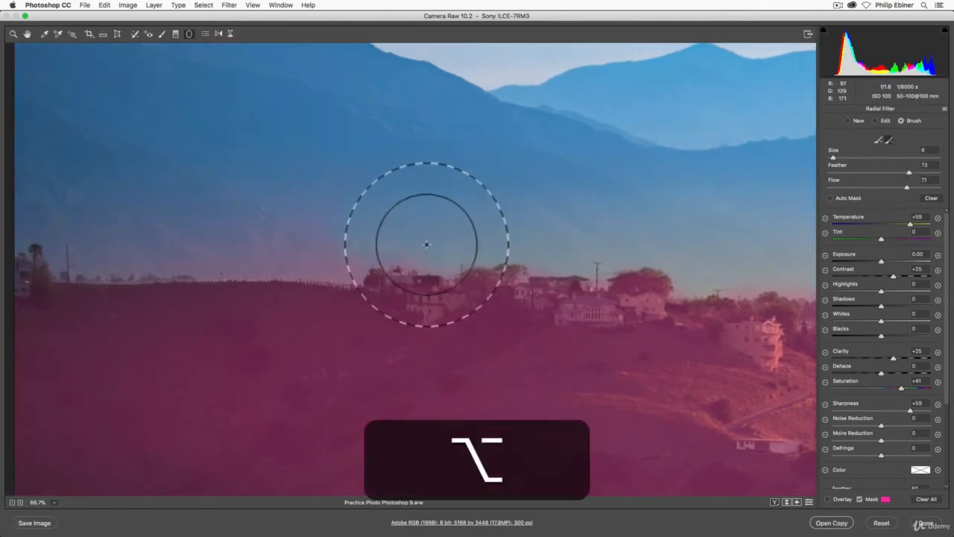
{"action": "mouse_move", "coordinate": [397, 286]}
{"action": "left_mouse_down"}
{"action": "mouse_move", "coordinate": [193, 267]}
{"action": "mouse_move", "coordinate": [431, 245]}
{"action": "mouse_move", "coordinate": [126, 282]}
{"action": "mouse_move", "coordinate": [346, 290]}
{"action": "mouse_move", "coordinate": [133, 273]}
{"action": "mouse_move", "coordinate": [53, 245]}
{"action": "left_mouse_up"}
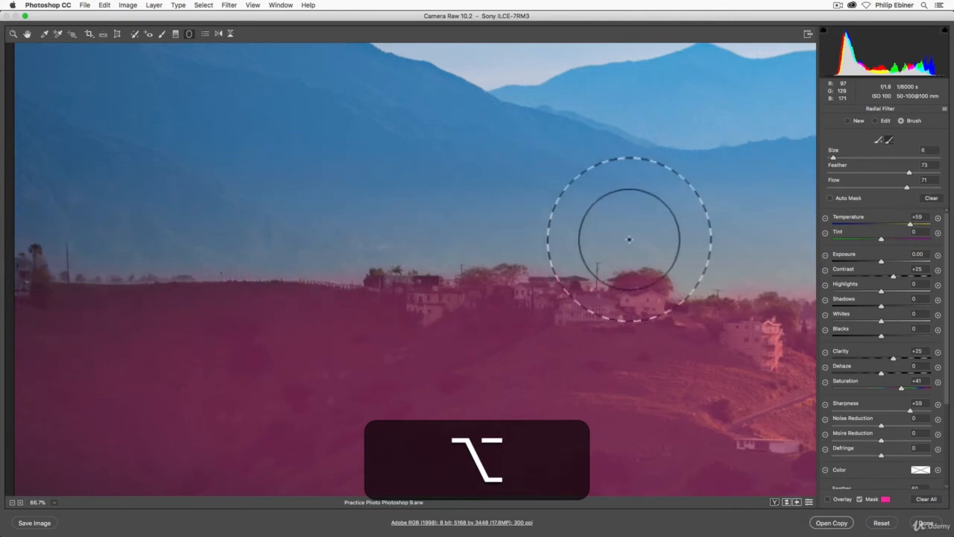
{"action": "left_click_drag", "start_coordinate": [619, 232], "coordinate": [130, 232]}
{"action": "left_click_drag", "start_coordinate": [665, 229], "coordinate": [230, 236]}
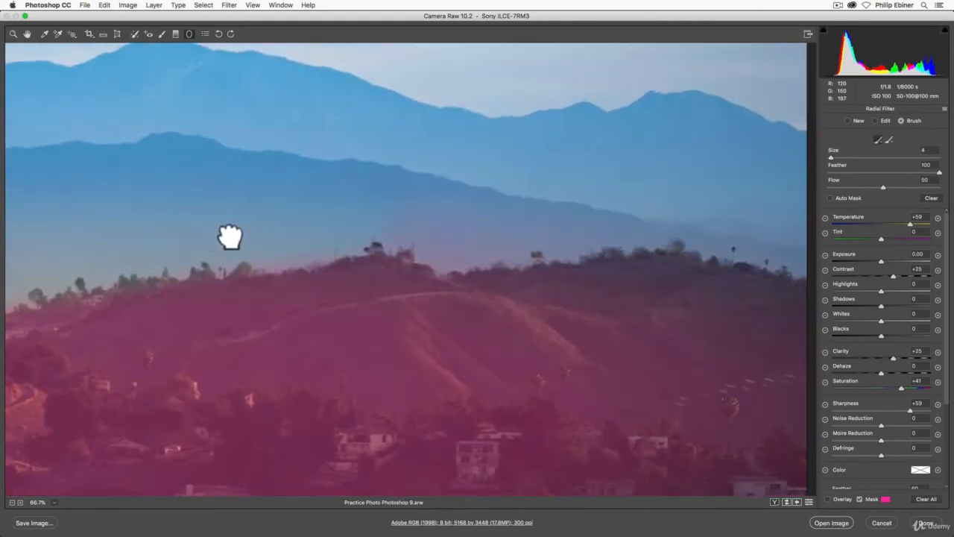
{"action": "mouse_move", "coordinate": [430, 230]}
{"action": "left_mouse_down"}
{"action": "mouse_move", "coordinate": [458, 247]}
{"action": "mouse_move", "coordinate": [693, 199]}
{"action": "mouse_move", "coordinate": [430, 235]}
{"action": "mouse_move", "coordinate": [453, 269]}
{"action": "mouse_move", "coordinate": [766, 247]}
{"action": "mouse_move", "coordinate": [810, 259]}
{"action": "mouse_move", "coordinate": [717, 252]}
{"action": "mouse_move", "coordinate": [501, 268]}
{"action": "mouse_move", "coordinate": [413, 262]}
{"action": "mouse_move", "coordinate": [499, 272]}
{"action": "mouse_move", "coordinate": [601, 242]}
{"action": "left_mouse_up"}
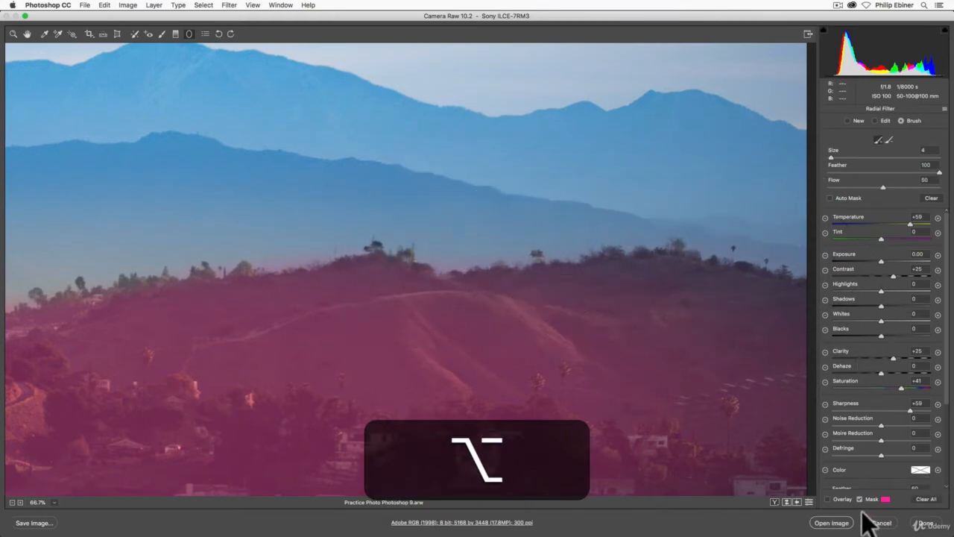
- Fit the whole photo in view and hide the mask to review the brushed radial filter effect
{"action": "left_click", "coordinate": [54, 502]}
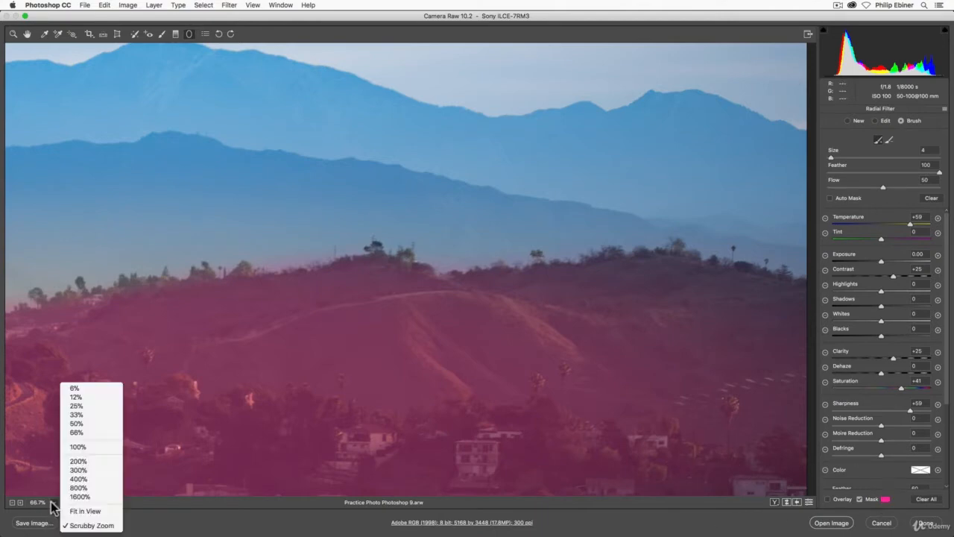
{"action": "left_click", "coordinate": [75, 511]}
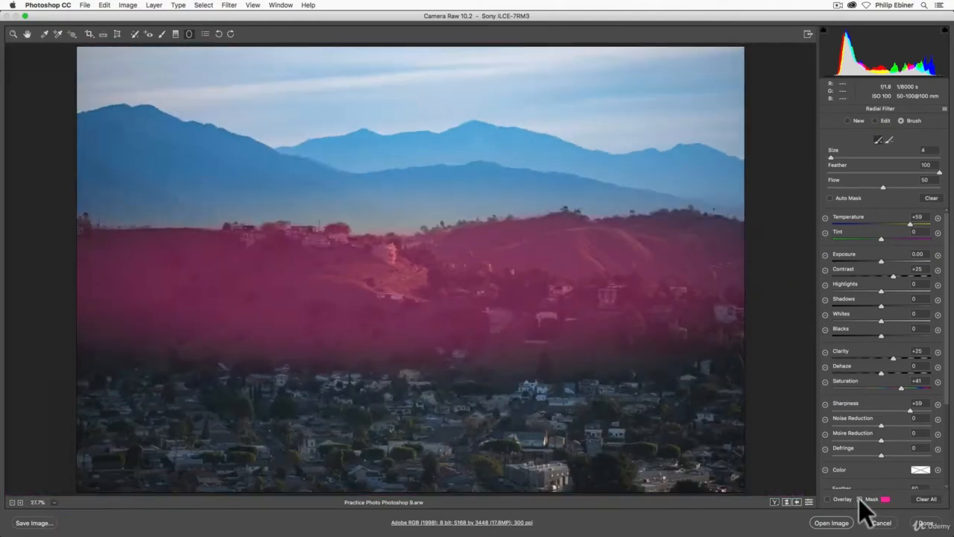
{"action": "left_click", "coordinate": [861, 499]}
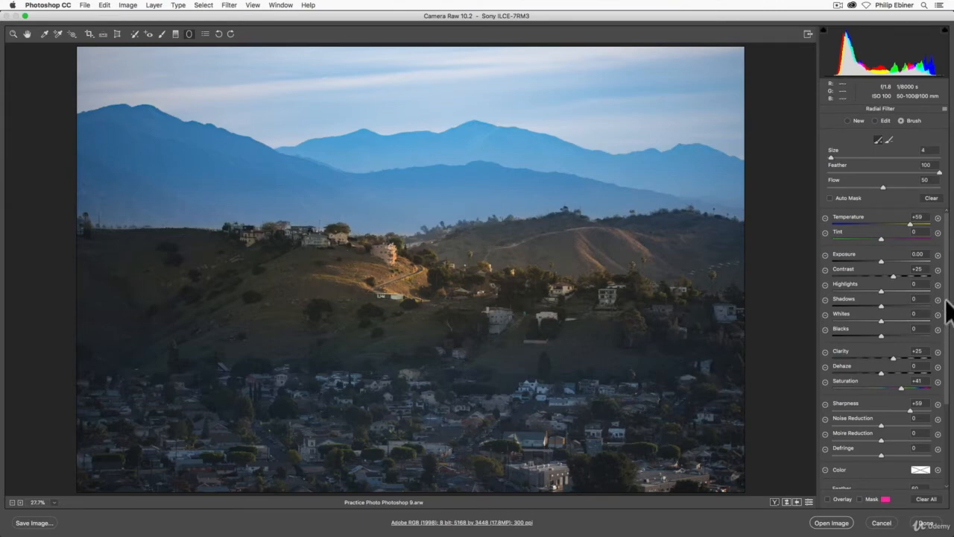
{"action": "left_click_drag", "start_coordinate": [948, 309], "coordinate": [940, 380]}
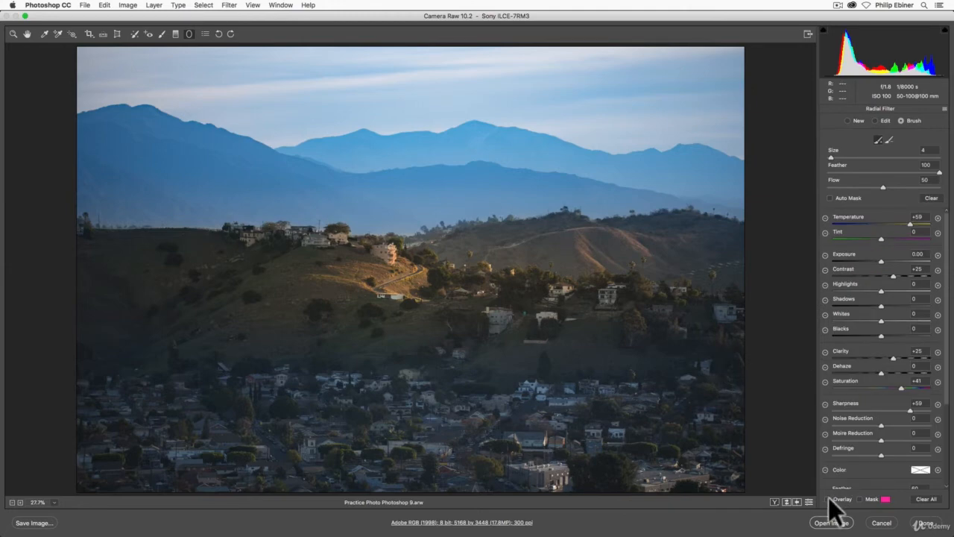
- Show the overlay, return to editing the radial filter over the hills and delete it
{"action": "left_click", "coordinate": [828, 499]}
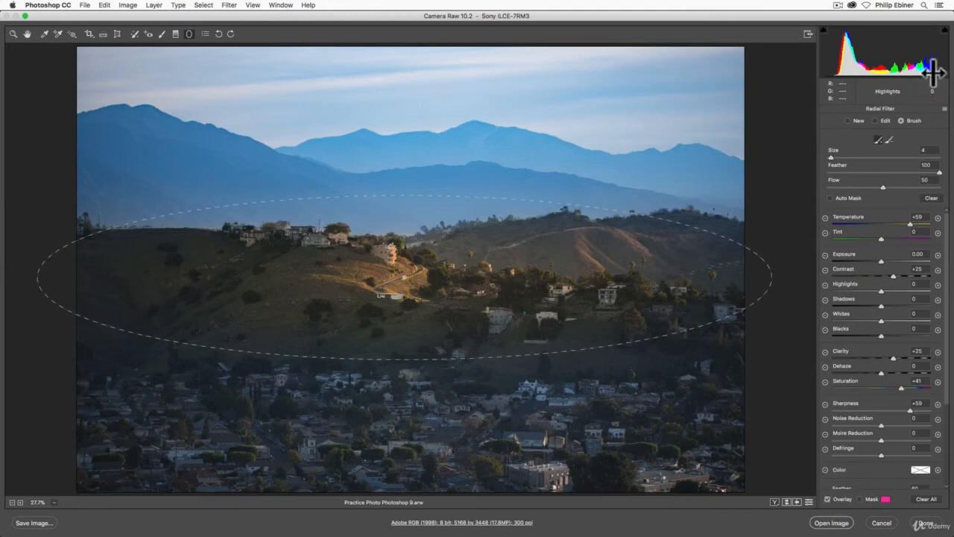
{"action": "left_click", "coordinate": [876, 120]}
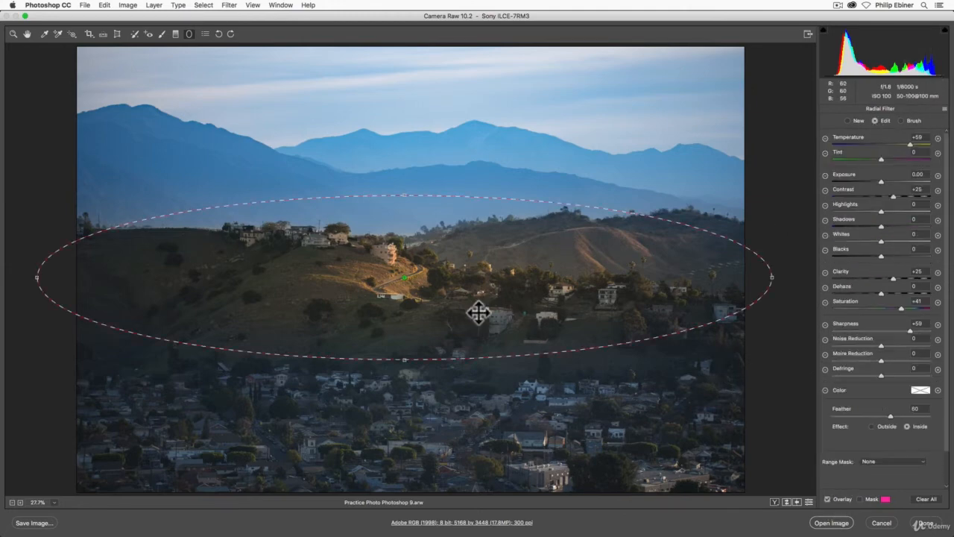
{"action": "key", "text": "BackSpace"}
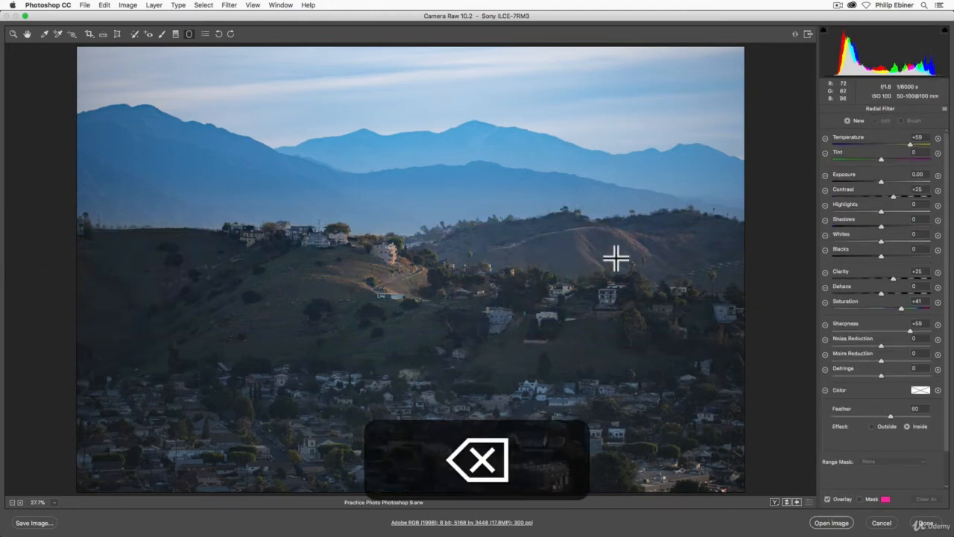
- On the graduated filter spanning the mountains to the lower hillside, hide the mask and set the Range Mask to Color
{"action": "left_click", "coordinate": [177, 34]}
{"action": "left_click_drag", "start_coordinate": [405, 161], "coordinate": [405, 338]}
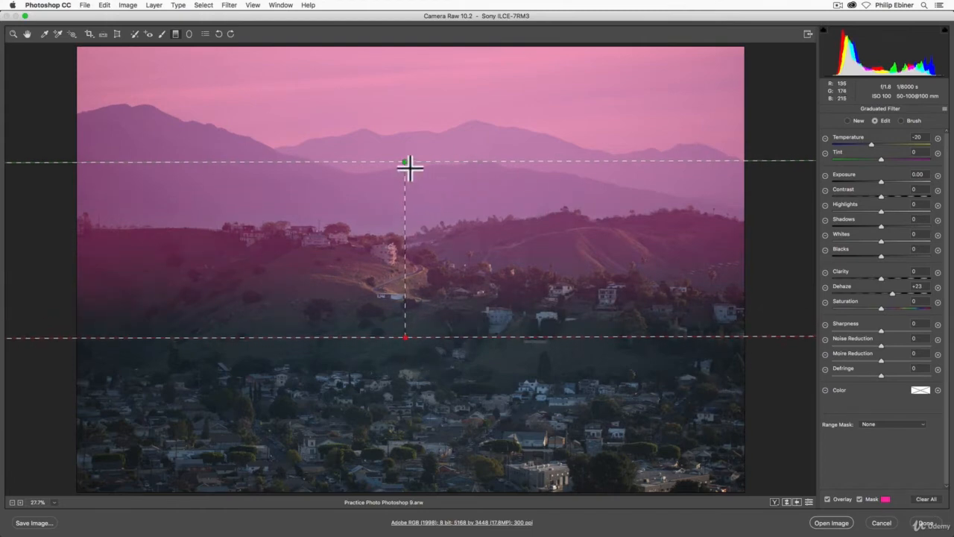
{"action": "left_click", "coordinate": [860, 499]}
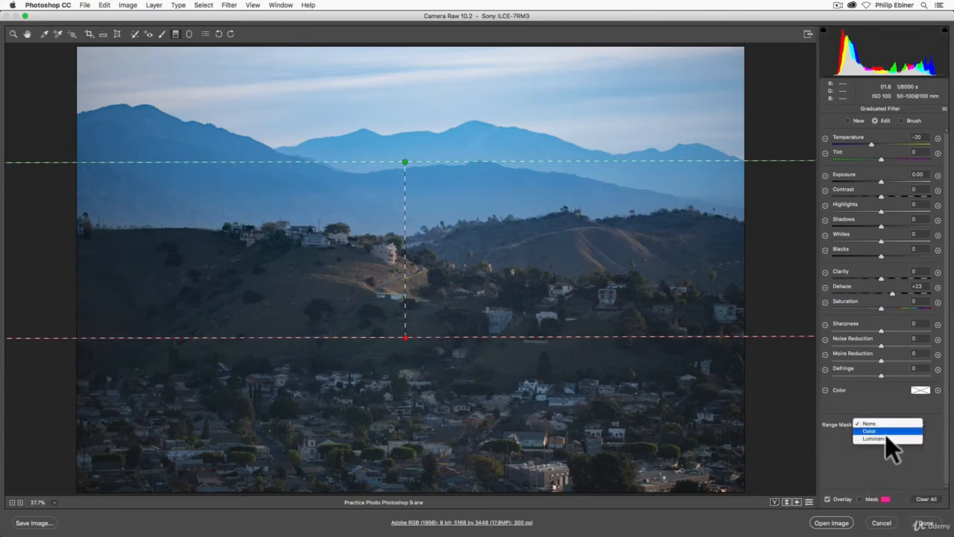
{"action": "left_click", "coordinate": [886, 433]}
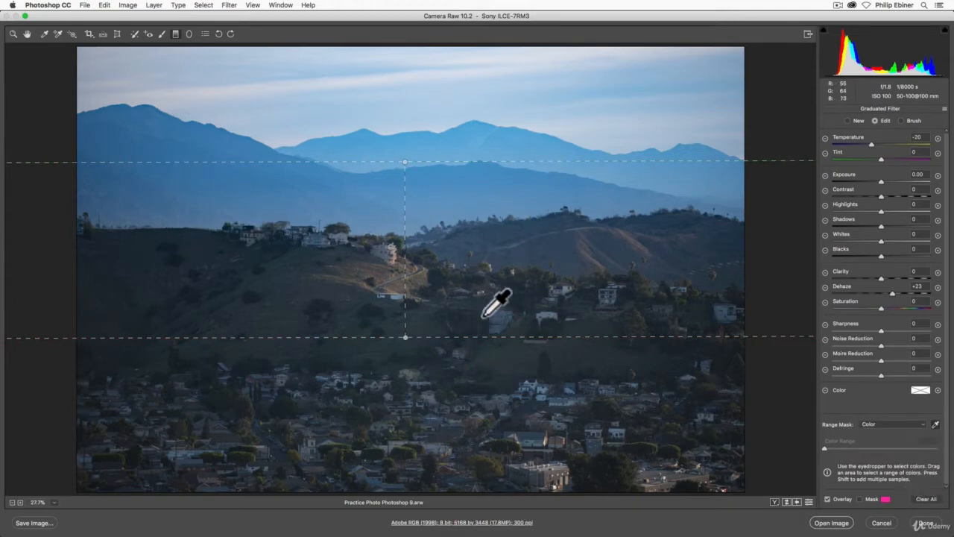
- Sample the blue of the farthest mountain ridge as the graduated filter's color range
{"action": "left_click", "coordinate": [936, 424]}
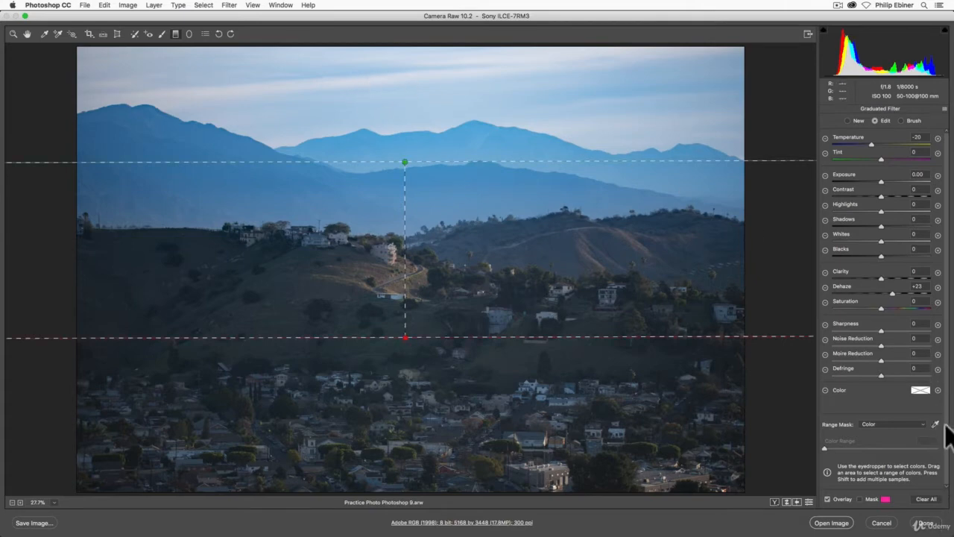
{"action": "left_click", "coordinate": [937, 424]}
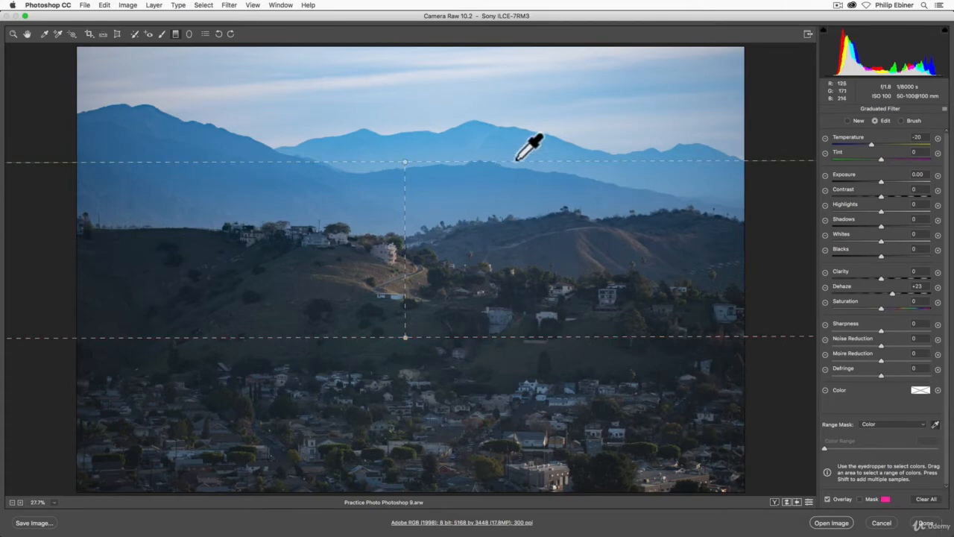
{"action": "left_click", "coordinate": [486, 137]}
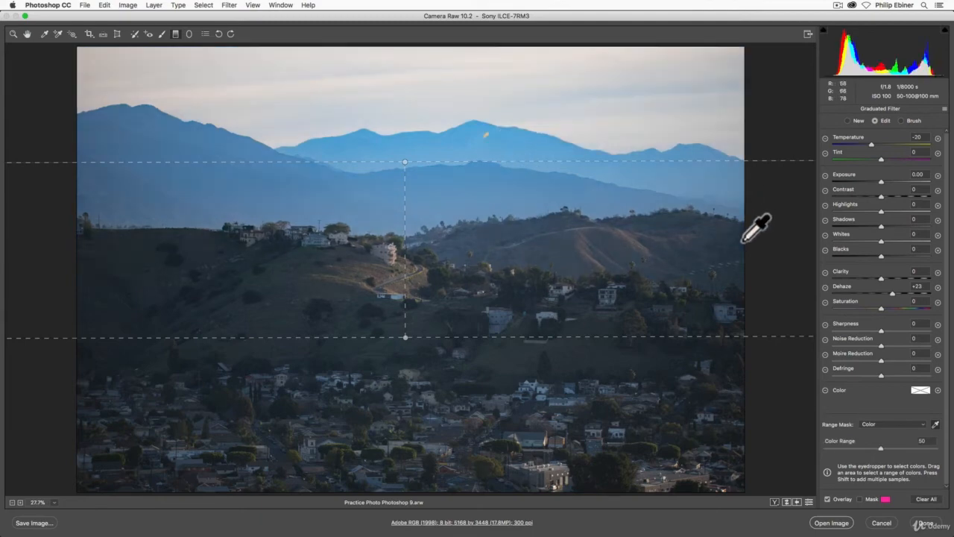
- Reset the graduated filter's Temperature and Dehaze to 0 and show its mask
{"action": "double_click", "coordinate": [873, 145]}
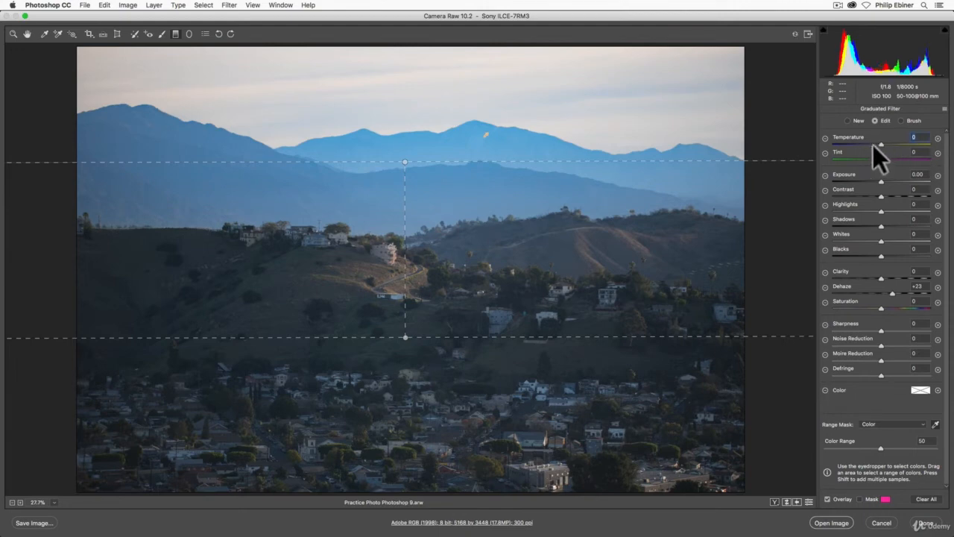
{"action": "double_click", "coordinate": [893, 292]}
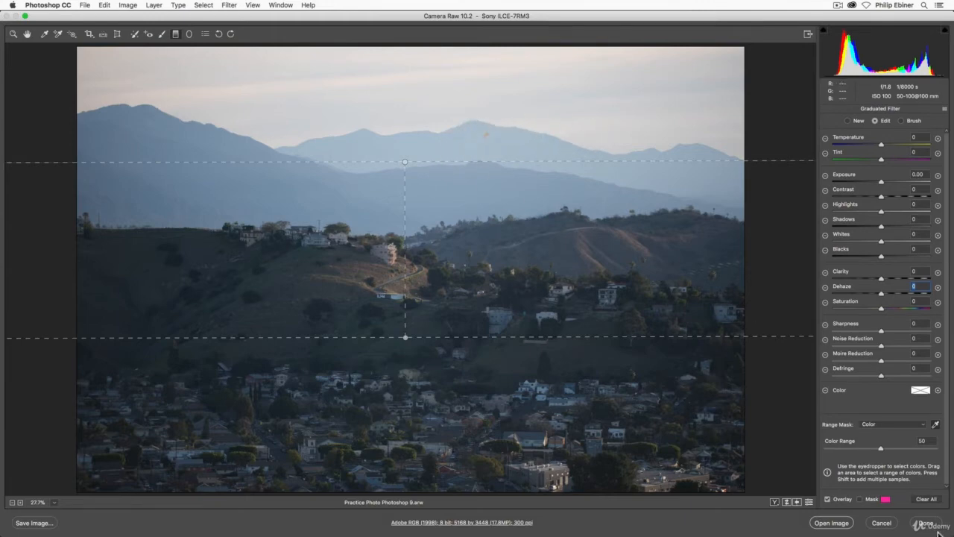
{"action": "left_click", "coordinate": [859, 497]}
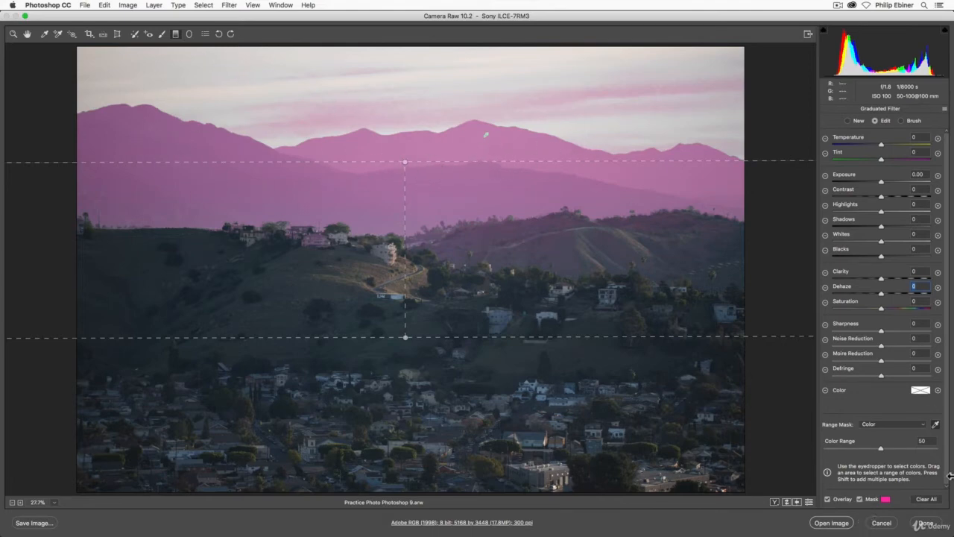
- Replace the color range sample with one from the pale sky above the mountains
{"action": "left_click", "coordinate": [937, 423]}
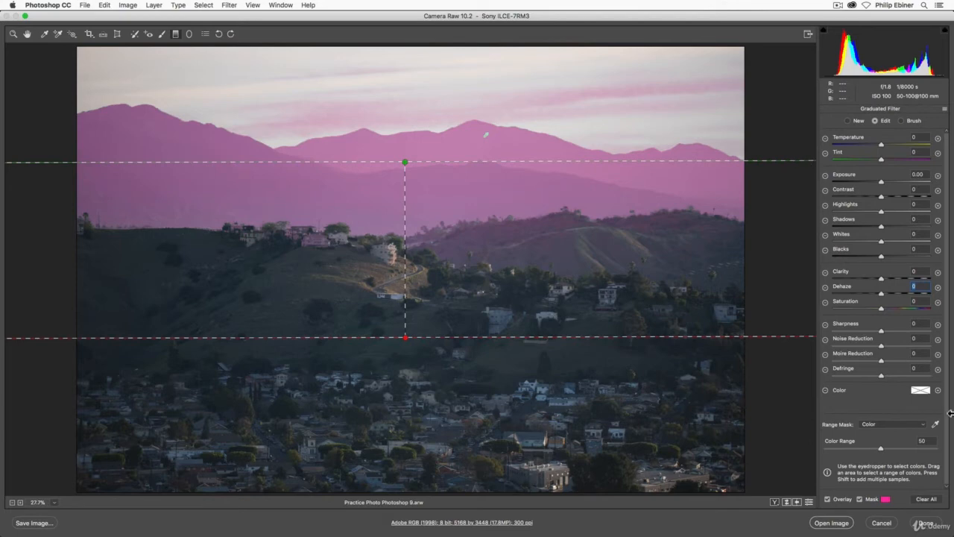
{"action": "left_click", "coordinate": [938, 423]}
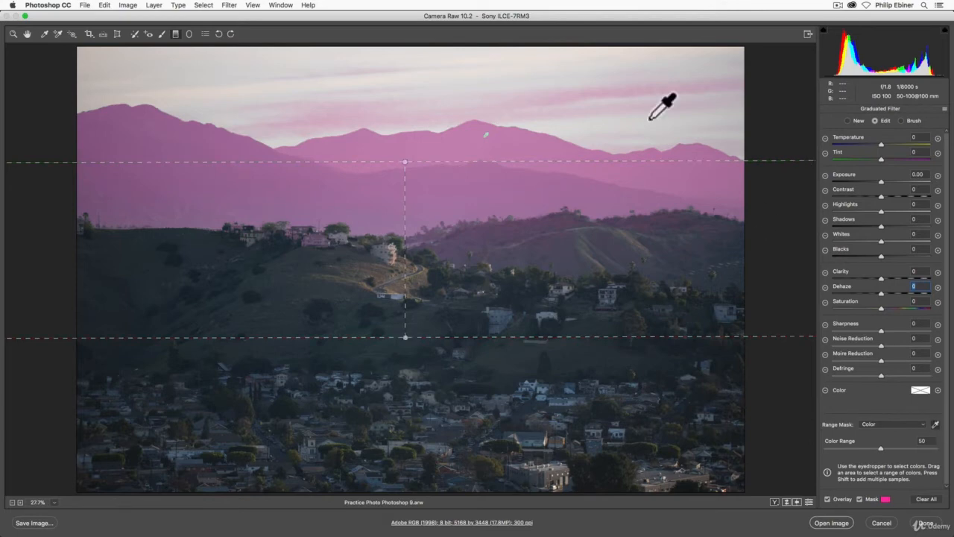
{"action": "left_click", "coordinate": [423, 88]}
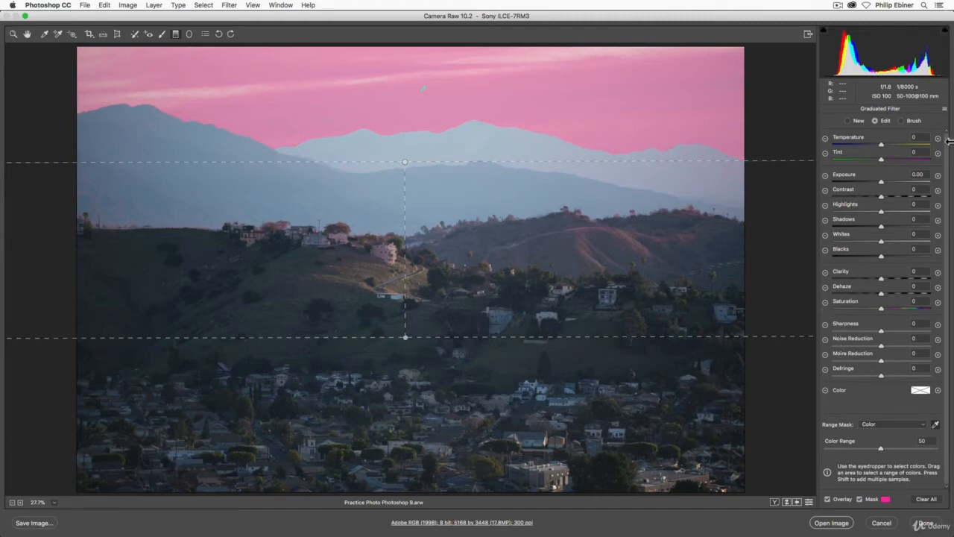
- Hide the mask and set the sky filter's Temperature to +85, Dehaze to +28 and Exposure to -0.40
{"action": "left_click_drag", "start_coordinate": [881, 144], "coordinate": [909, 149]}
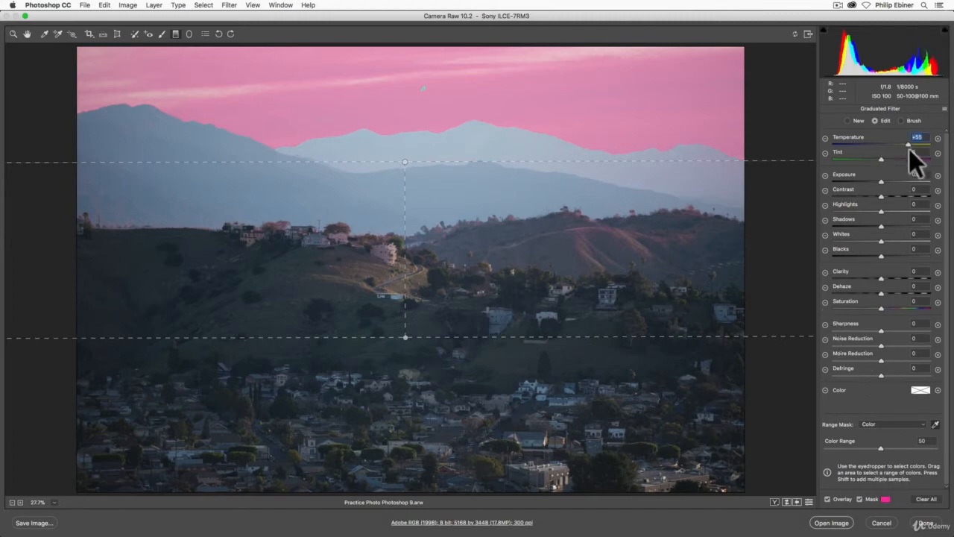
{"action": "left_click", "coordinate": [859, 498]}
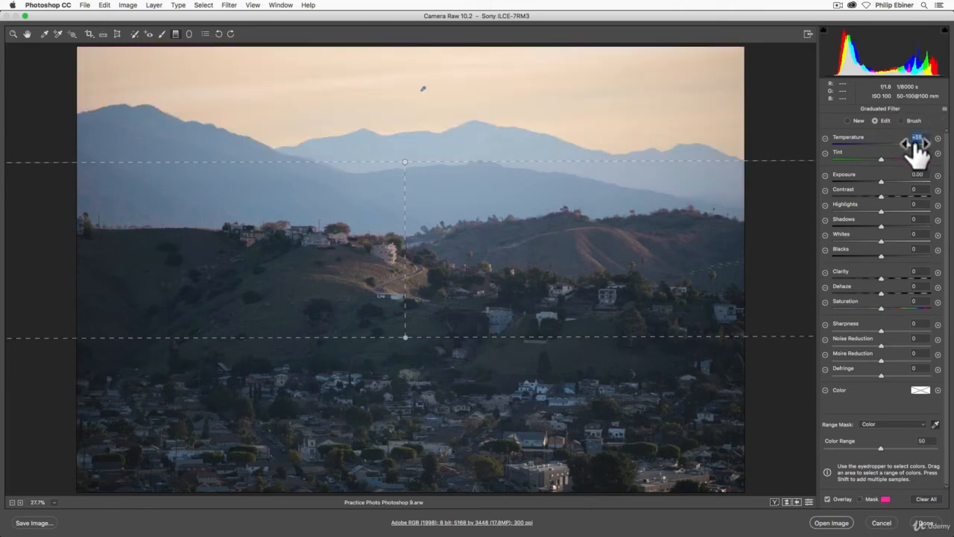
{"action": "mouse_move", "coordinate": [910, 143]}
{"action": "left_mouse_down"}
{"action": "mouse_move", "coordinate": [939, 152]}
{"action": "mouse_move", "coordinate": [926, 144]}
{"action": "left_mouse_up"}
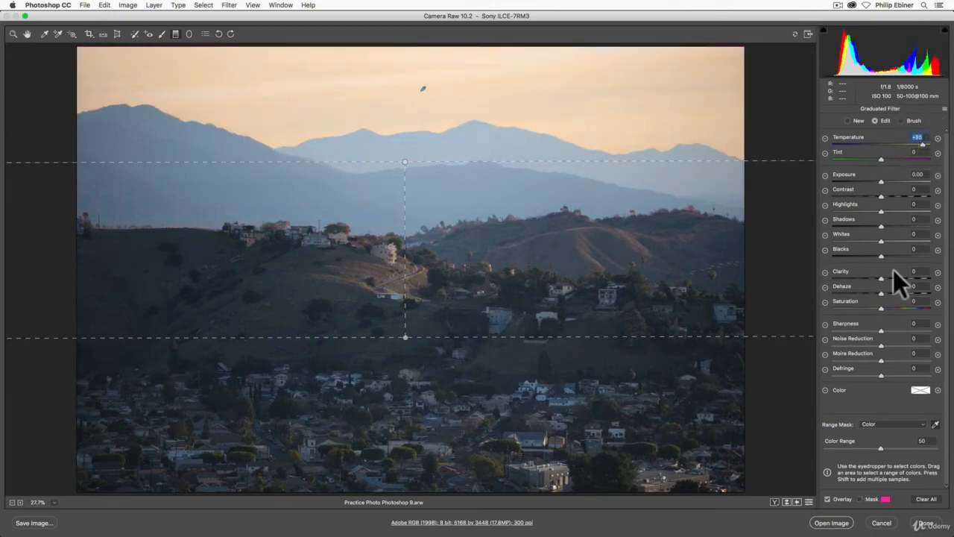
{"action": "left_click_drag", "start_coordinate": [881, 292], "coordinate": [894, 295]}
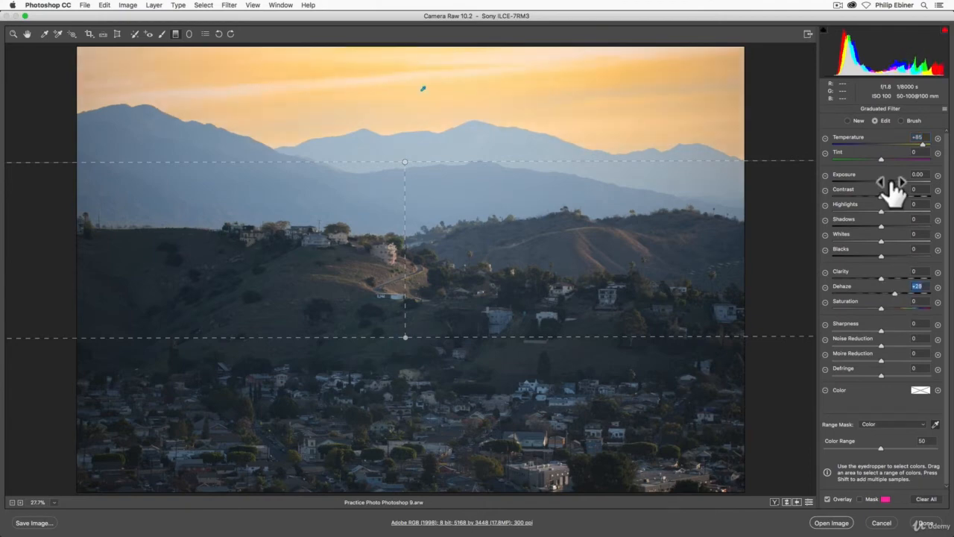
{"action": "mouse_move", "coordinate": [882, 180]}
{"action": "left_mouse_down"}
{"action": "mouse_move", "coordinate": [896, 182]}
{"action": "mouse_move", "coordinate": [867, 186]}
{"action": "mouse_move", "coordinate": [877, 187]}
{"action": "left_mouse_up"}
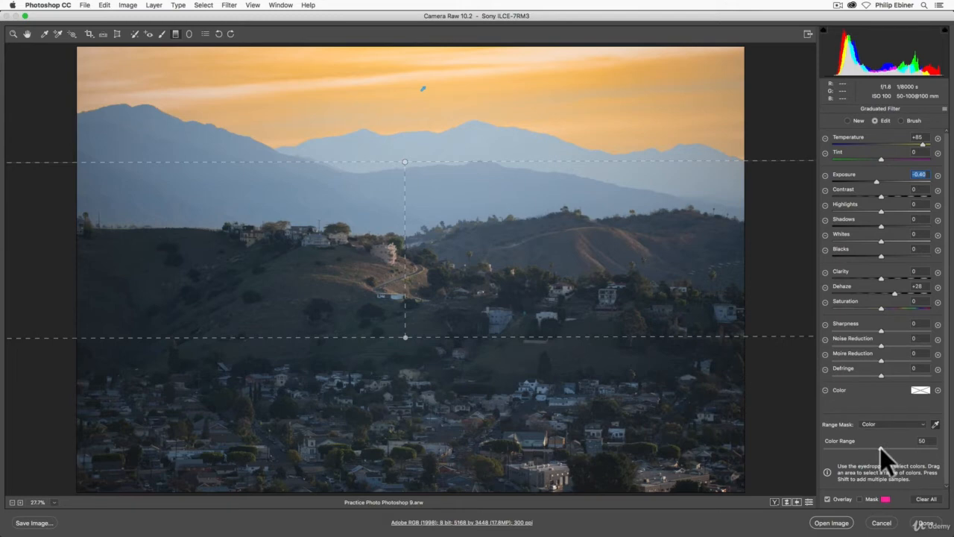
- Try a Color Range of 100 on the sky filter, and reset it to its default
{"action": "left_click_drag", "start_coordinate": [881, 447], "coordinate": [938, 448]}
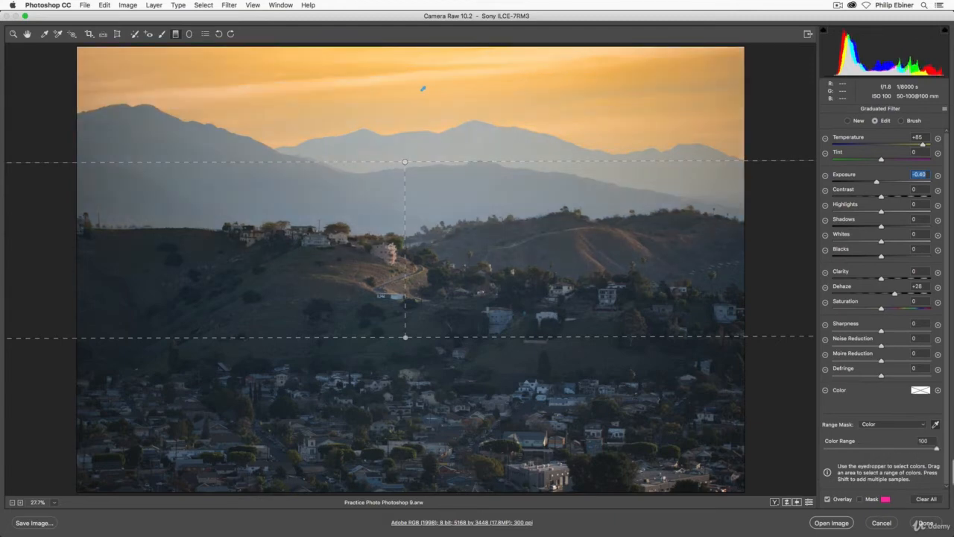
{"action": "left_click", "coordinate": [884, 448]}
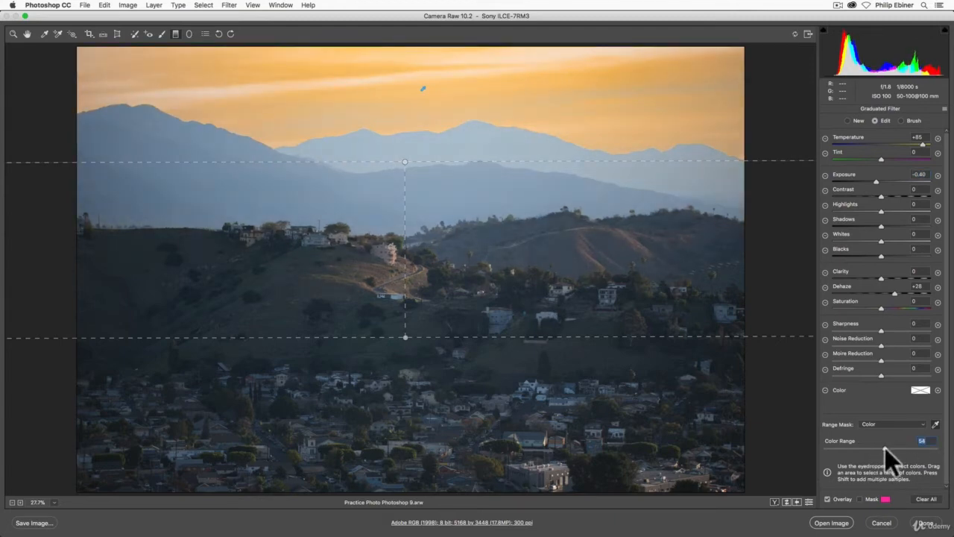
{"action": "double_click", "coordinate": [884, 447]}
- Start a new graduated filter with Temperature, Exposure and Dehaze reset to 0
{"action": "left_click", "coordinate": [847, 120]}
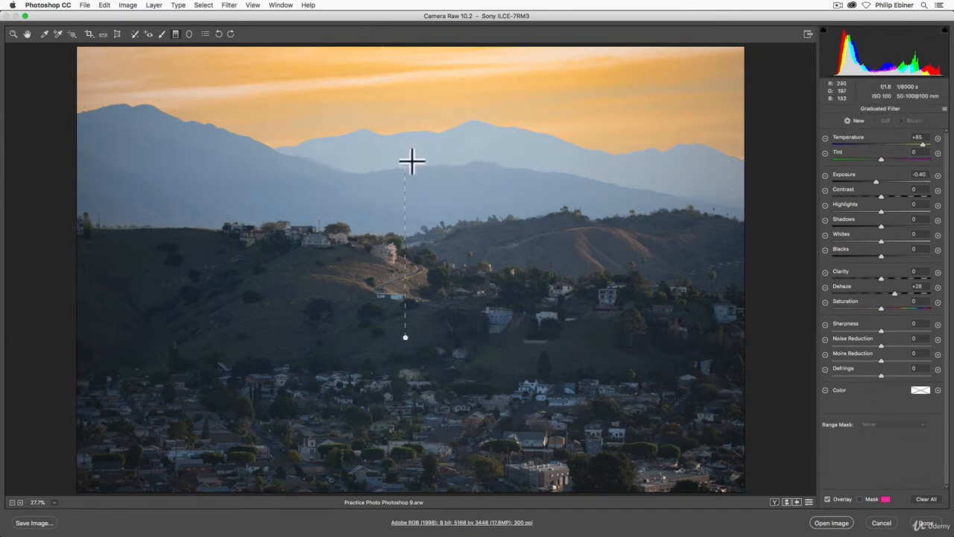
{"action": "double_click", "coordinate": [923, 144]}
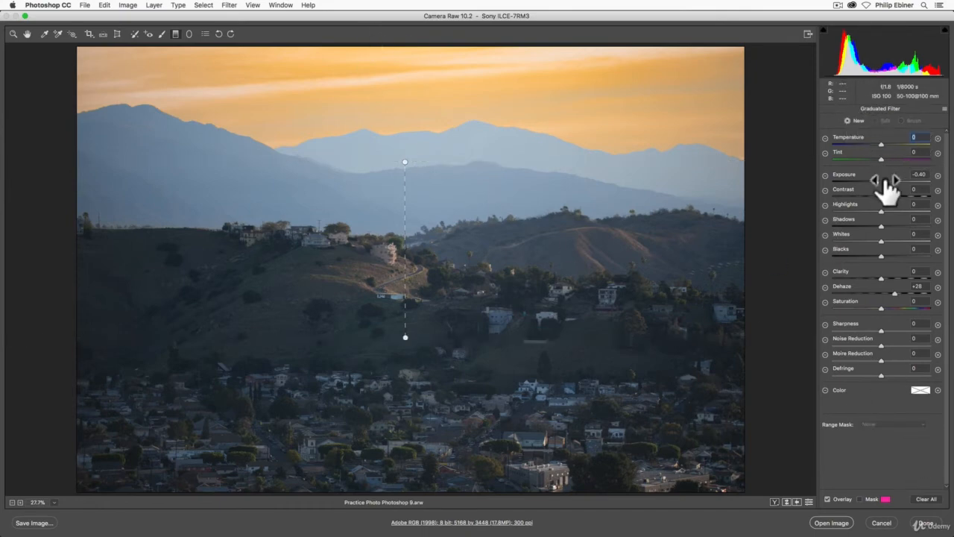
{"action": "double_click", "coordinate": [877, 181]}
{"action": "double_click", "coordinate": [896, 293]}
- Draw the new graduated filter with its start line along the hilltops and its end line at the foot of the hillside
{"action": "left_click_drag", "start_coordinate": [430, 104], "coordinate": [430, 111]}
{"action": "left_click_drag", "start_coordinate": [423, 233], "coordinate": [431, 350]}
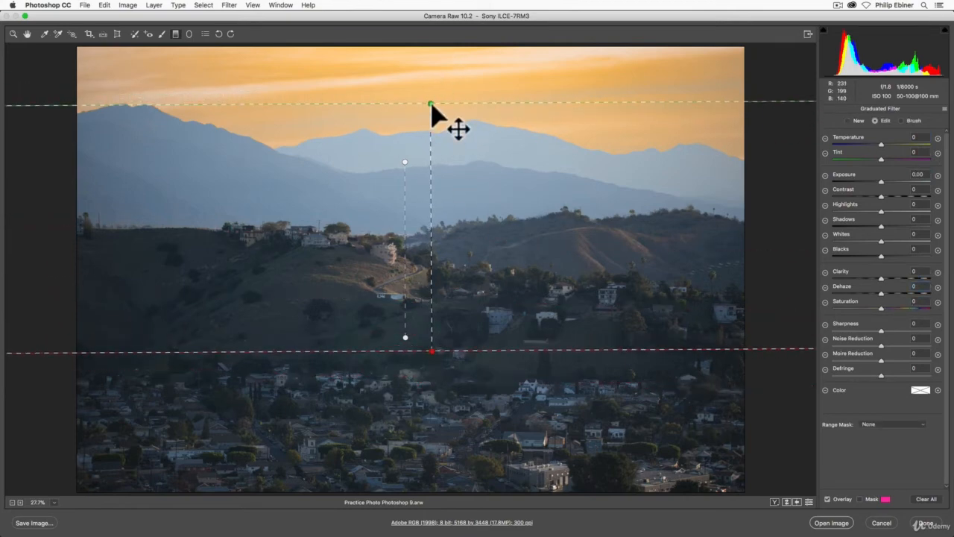
{"action": "left_click_drag", "start_coordinate": [433, 109], "coordinate": [431, 229]}
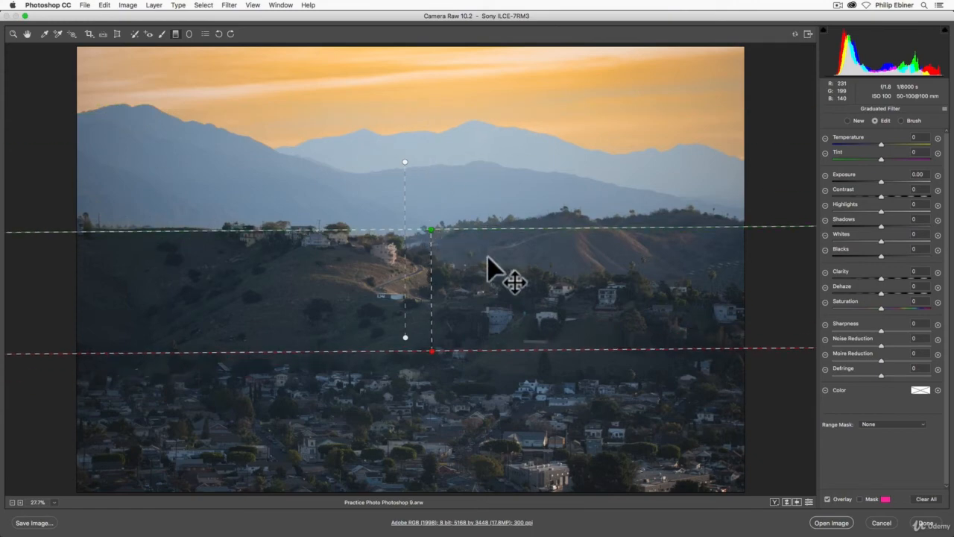
- With the mask shown, restrict the new filter with a Color range mask sampled from the blue mountains and a Color Range of 21
{"action": "left_click", "coordinate": [860, 499]}
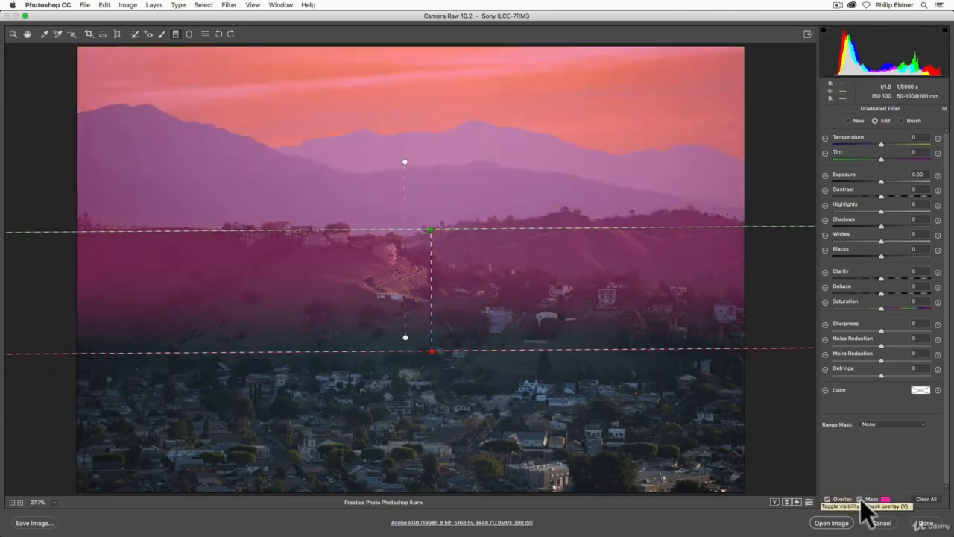
{"action": "left_click", "coordinate": [882, 424]}
{"action": "left_click", "coordinate": [883, 431]}
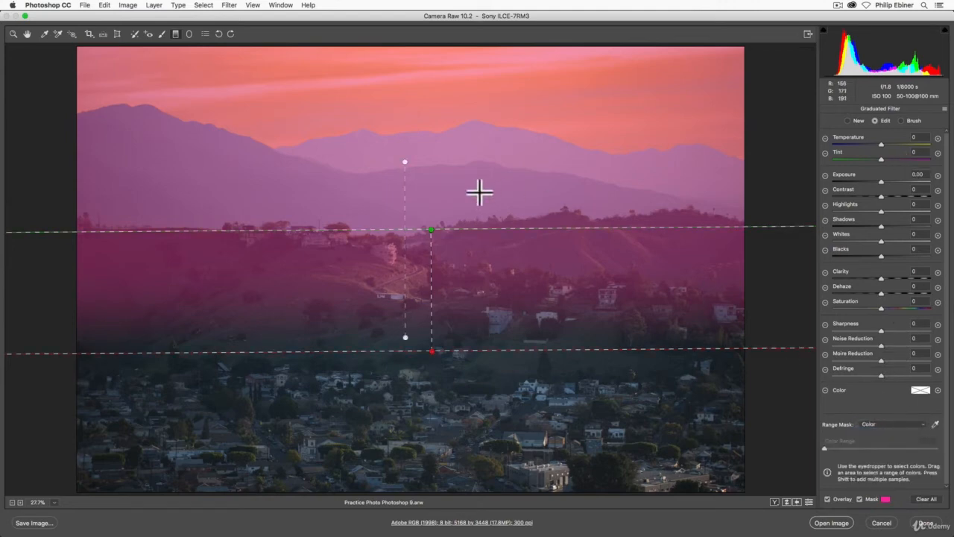
{"action": "left_click", "coordinate": [936, 425]}
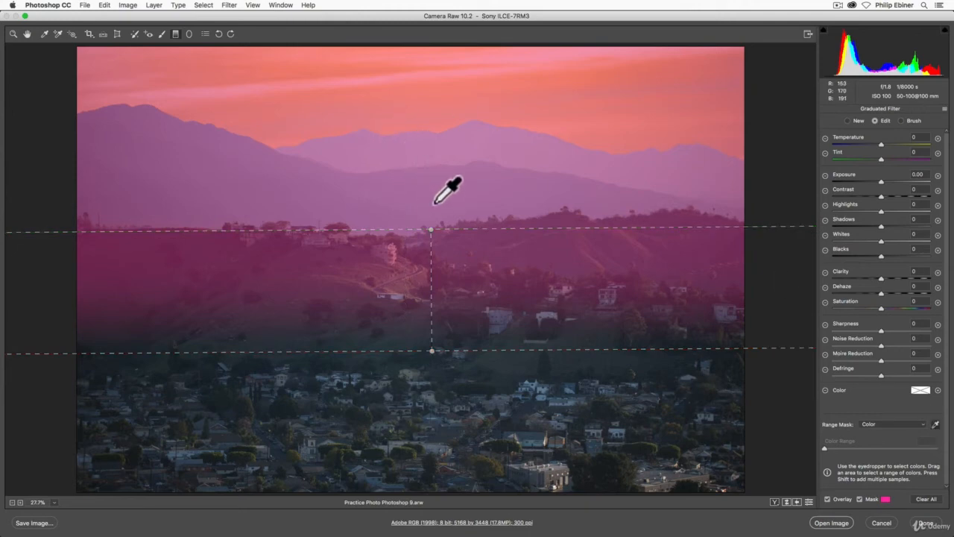
{"action": "left_click", "coordinate": [440, 176]}
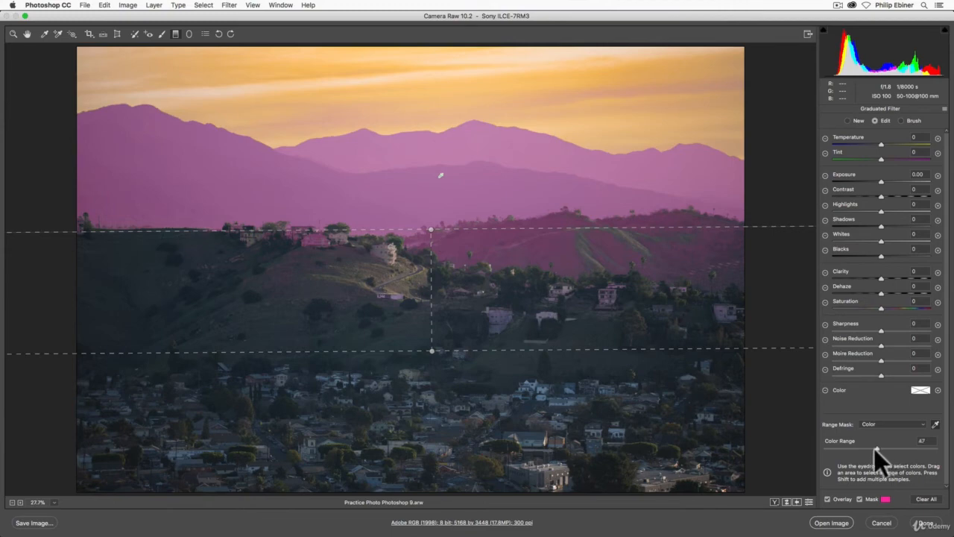
{"action": "mouse_move", "coordinate": [853, 446]}
{"action": "left_mouse_down"}
{"action": "mouse_move", "coordinate": [840, 446]}
{"action": "mouse_move", "coordinate": [848, 449]}
{"action": "left_mouse_up"}
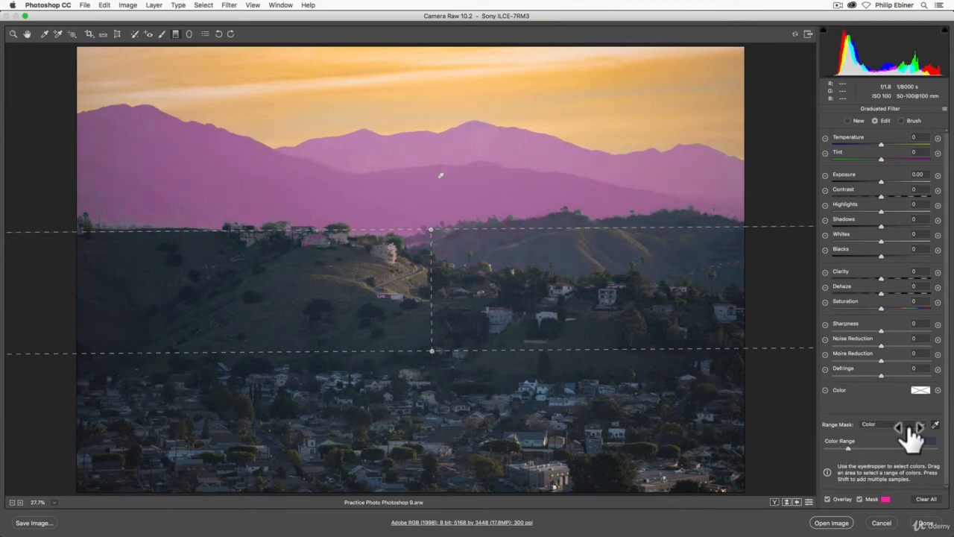
- Hide the mask and set the mountain filter's Temperature to -32, Tint to +39, Exposure to -0.60 and Dehaze to +18
{"action": "left_click", "coordinate": [860, 498]}
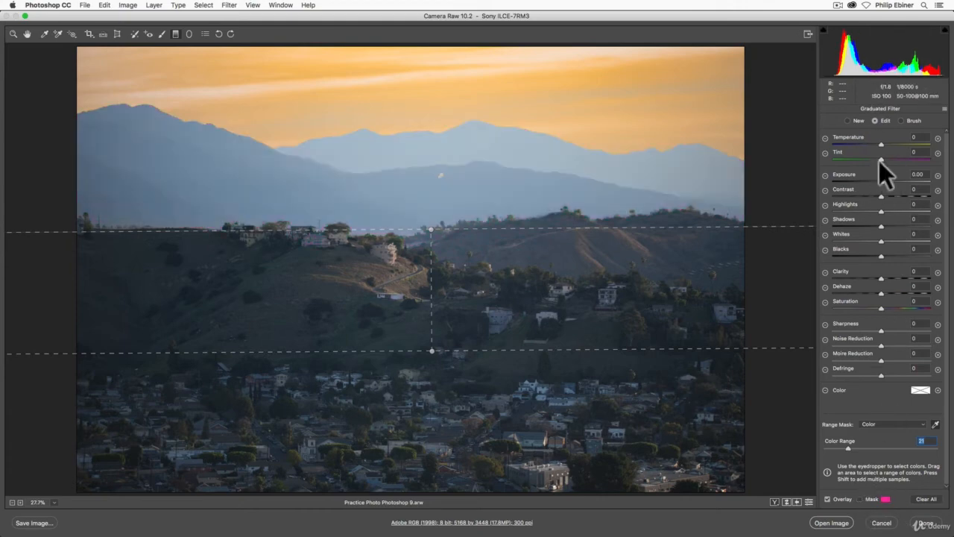
{"action": "left_click_drag", "start_coordinate": [880, 145], "coordinate": [873, 184]}
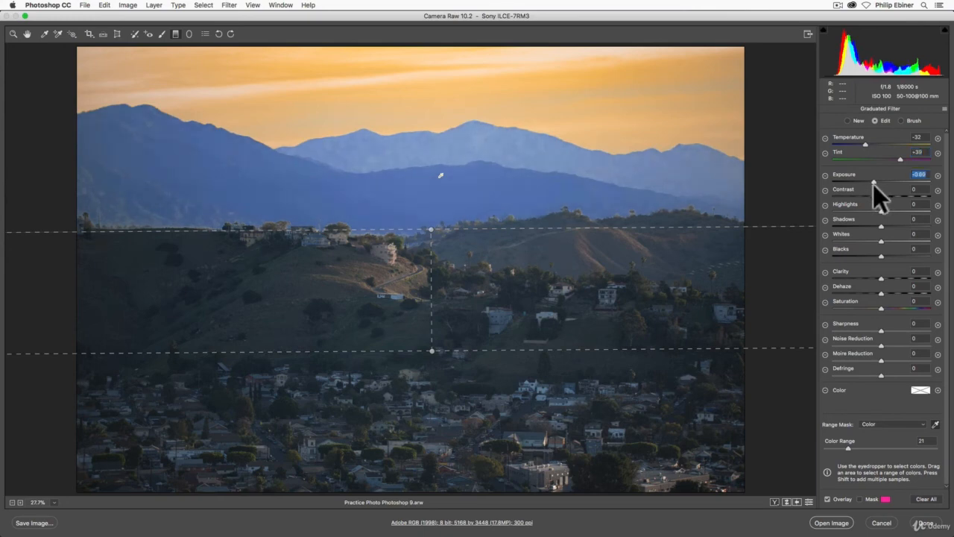
{"action": "left_click_drag", "start_coordinate": [884, 294], "coordinate": [891, 291]}
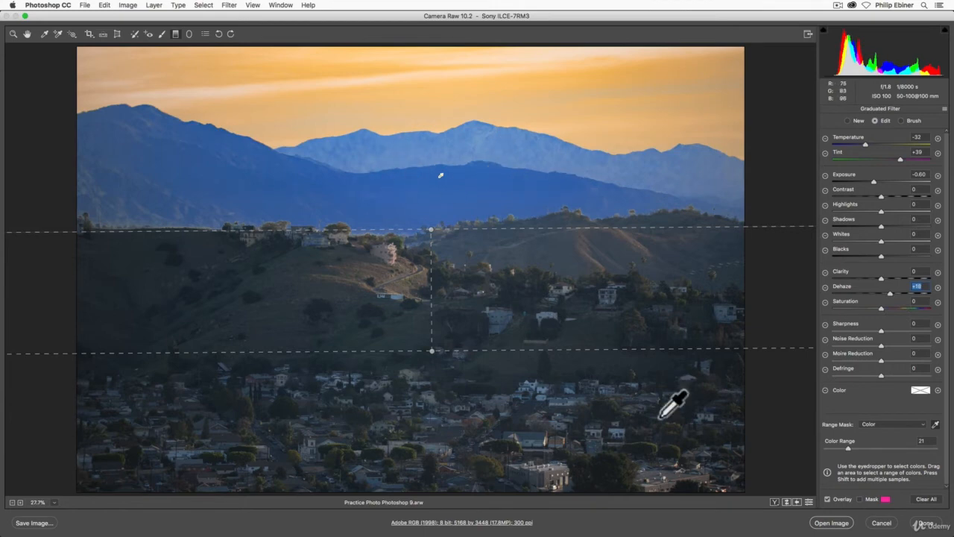
- Leave the graduated filter and start a new radial filter with Temperature, Tint, Exposure and Dehaze reset to 0
{"action": "left_click", "coordinate": [14, 34]}
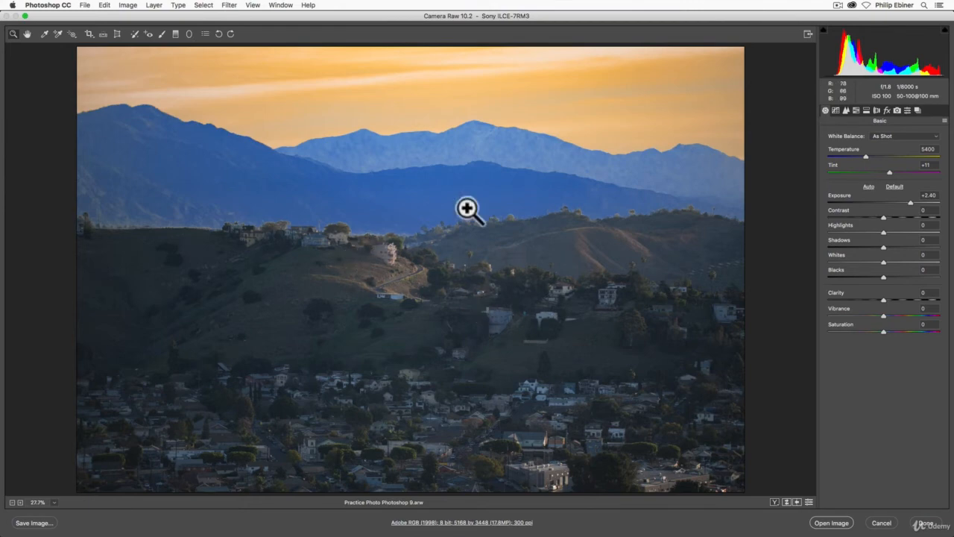
{"action": "left_click", "coordinate": [189, 35]}
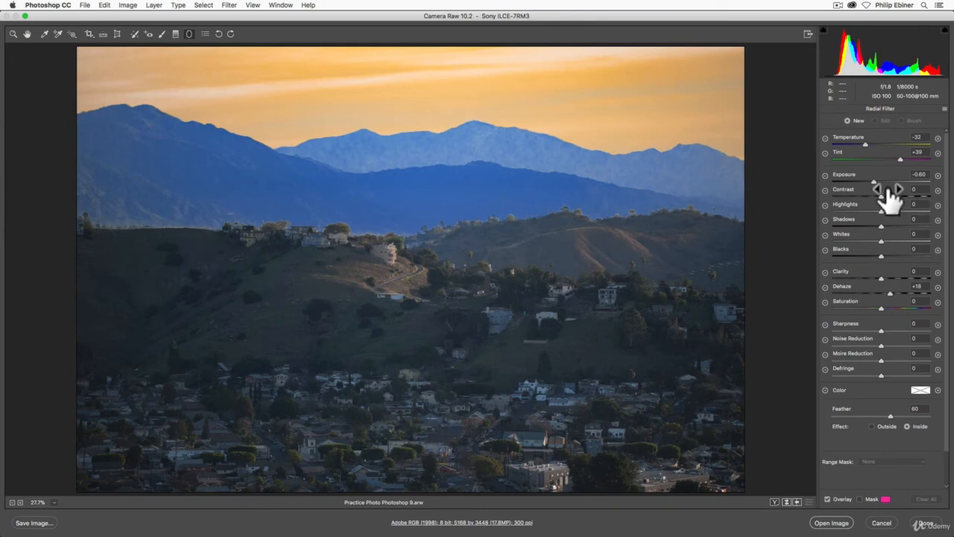
{"action": "left_click", "coordinate": [874, 181]}
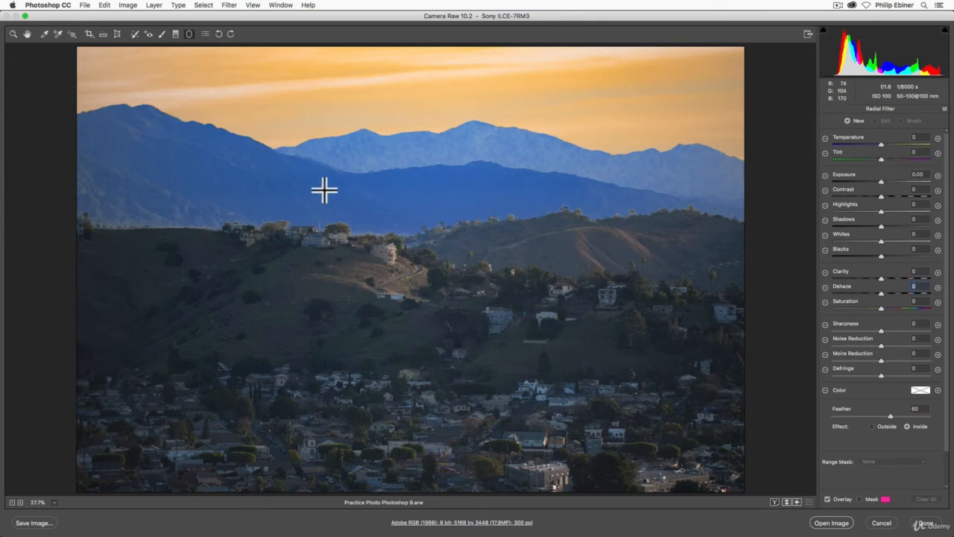
- Draw a wide radial filter centred on the hillside, reaching from the sky to the town, and show its mask
{"action": "mouse_move", "coordinate": [157, 187]}
{"action": "left_mouse_down"}
{"action": "mouse_move", "coordinate": [694, 348]}
{"action": "mouse_move", "coordinate": [464, 326]}
{"action": "left_mouse_up"}
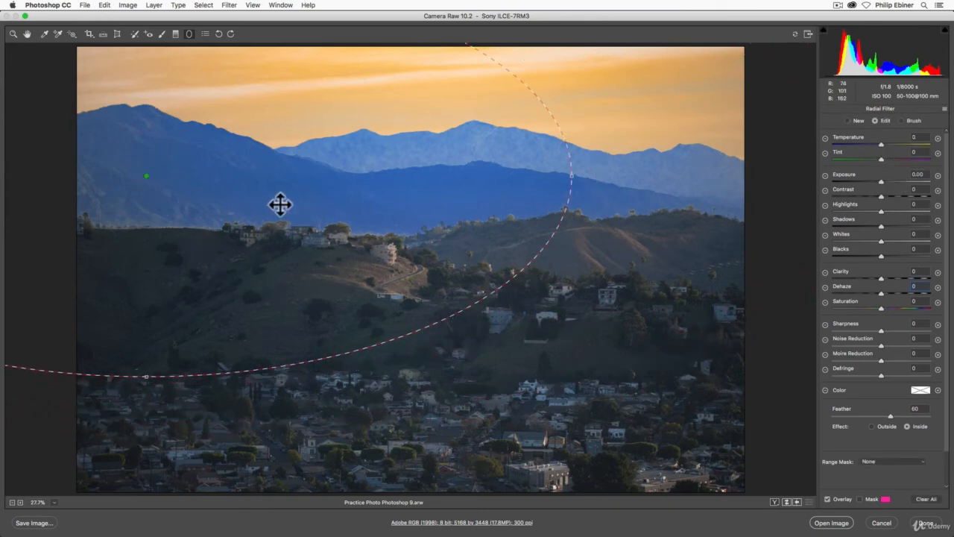
{"action": "left_click_drag", "start_coordinate": [158, 189], "coordinate": [434, 295]}
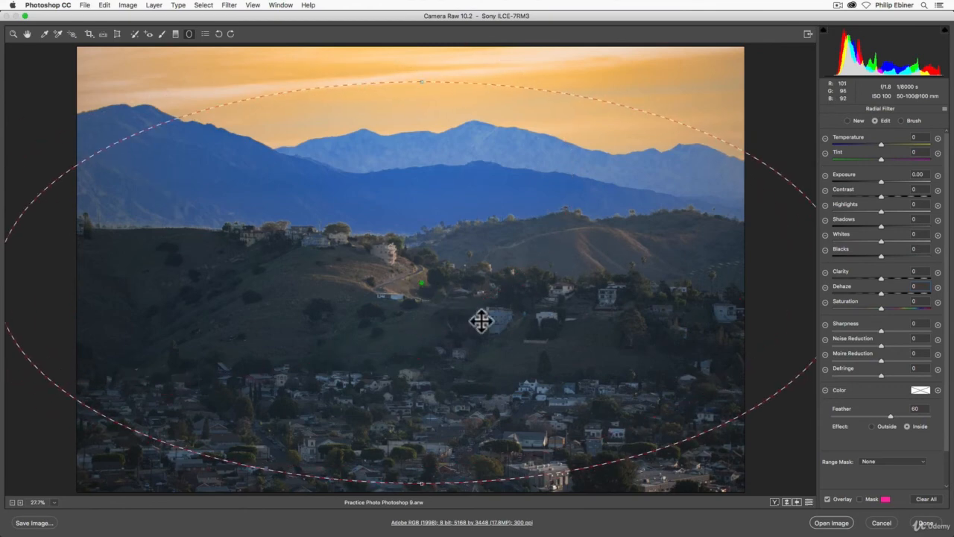
{"action": "left_click", "coordinate": [862, 498]}
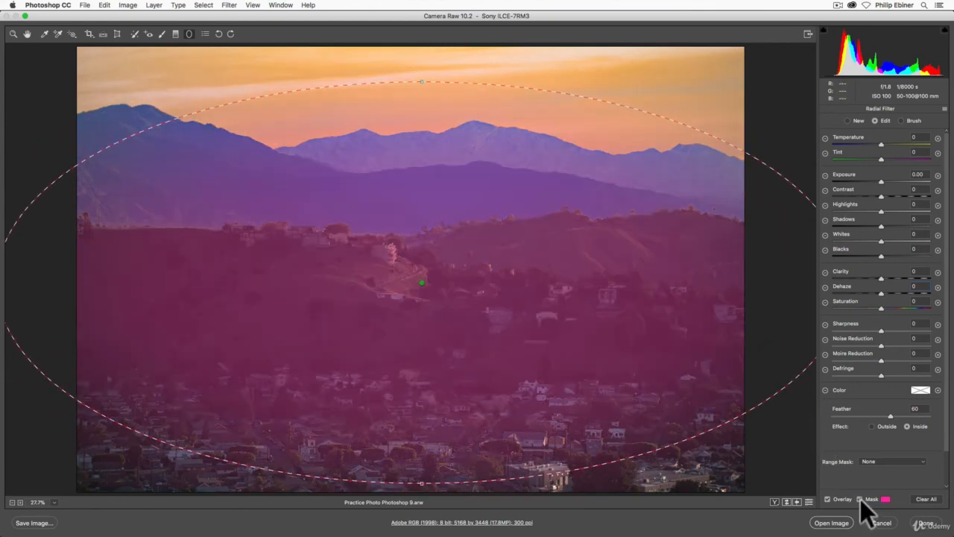
- Set the radial filter's Range Mask to Luminance and bring its luminance settings into view
{"action": "left_click", "coordinate": [884, 460]}
{"action": "left_click", "coordinate": [891, 475]}
{"action": "scroll", "coordinate": [839, 456], "scroll_direction": "down", "scroll_amount": 2}
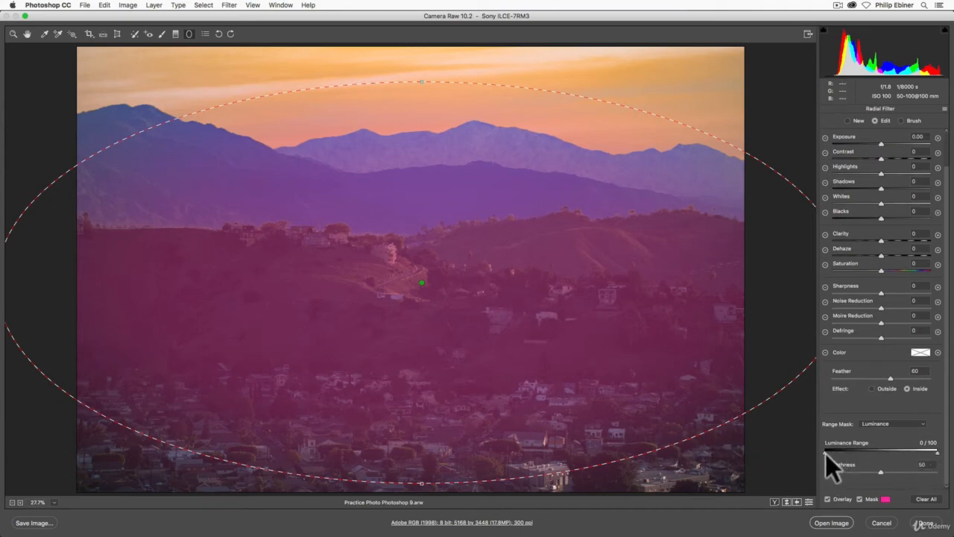
- Limit the radial filter's Luminance Range to 0 / 17, try a lower Smoothness, reset it to 50, and hide the mask
{"action": "mouse_move", "coordinate": [825, 453]}
{"action": "left_mouse_down"}
{"action": "mouse_move", "coordinate": [912, 455]}
{"action": "mouse_move", "coordinate": [821, 458]}
{"action": "left_mouse_up"}
{"action": "left_click_drag", "start_coordinate": [937, 452], "coordinate": [839, 454]}
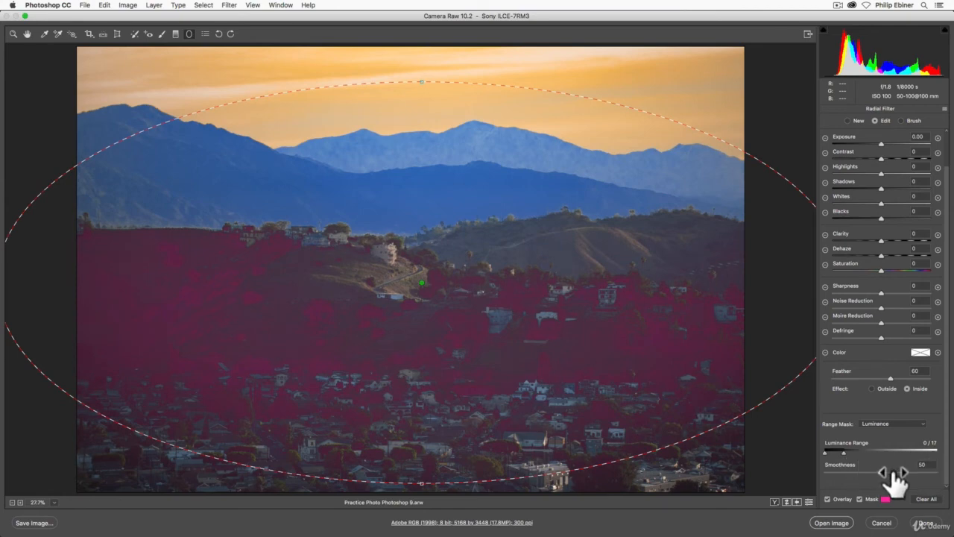
{"action": "left_click_drag", "start_coordinate": [881, 471], "coordinate": [838, 481]}
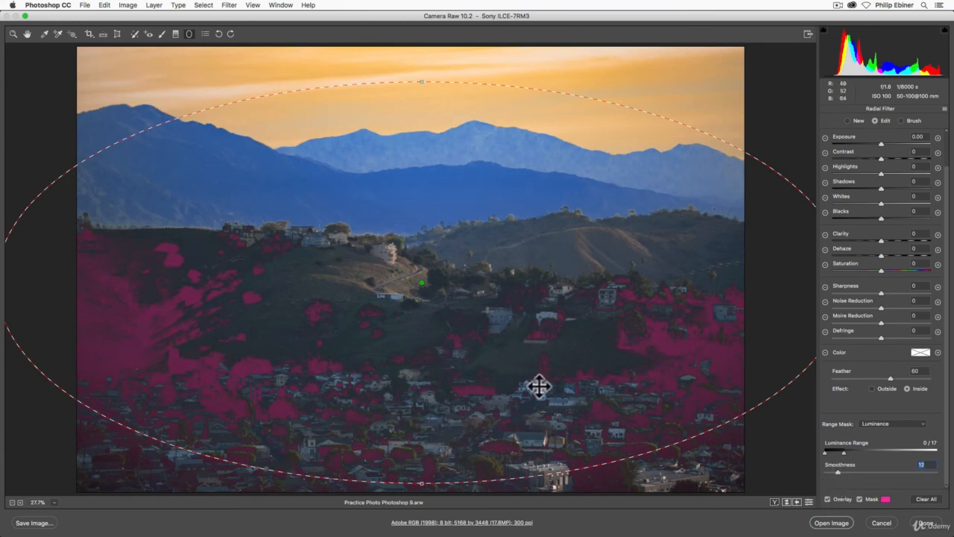
{"action": "double_click", "coordinate": [838, 470]}
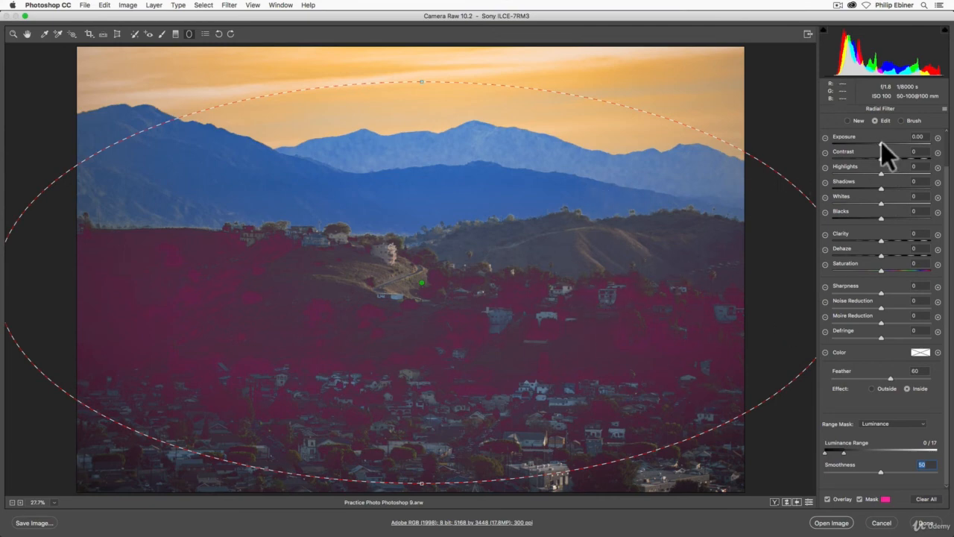
{"action": "left_click", "coordinate": [859, 499]}
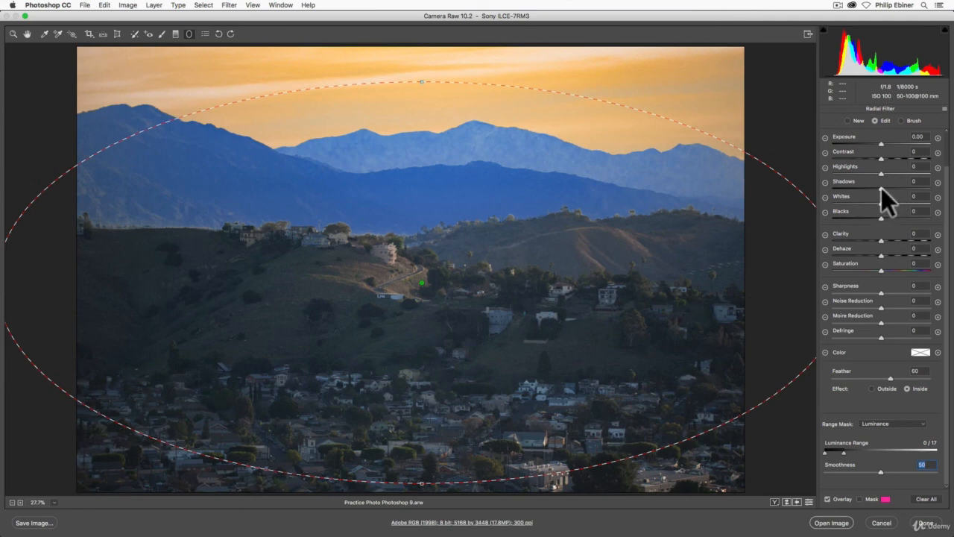
- Try brightening the radial filter's dark areas with Exposure +4.00, Shadows +100 and Blacks +100
{"action": "mouse_move", "coordinate": [881, 188]}
{"action": "left_mouse_down"}
{"action": "mouse_move", "coordinate": [908, 189]}
{"action": "mouse_move", "coordinate": [894, 187]}
{"action": "left_mouse_up"}
{"action": "left_click_drag", "start_coordinate": [881, 144], "coordinate": [931, 145]}
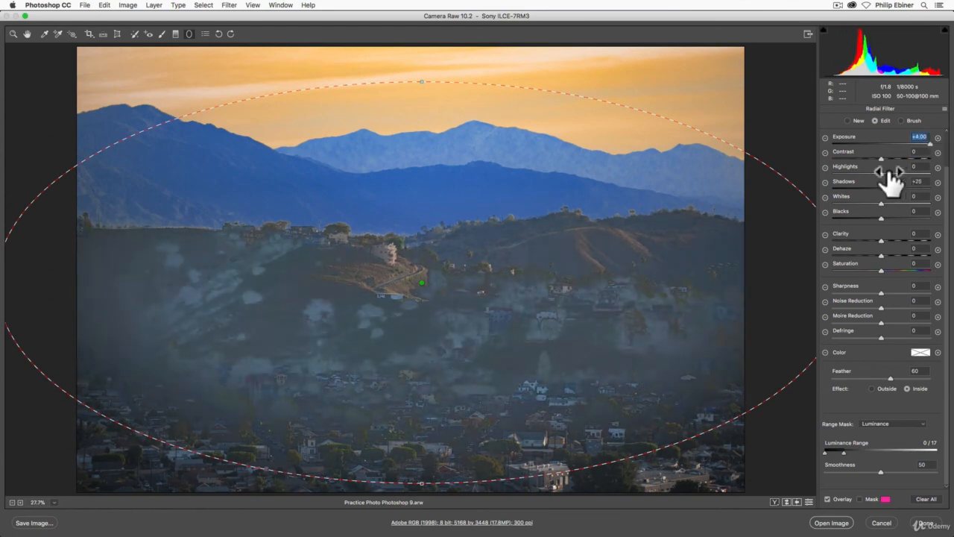
{"action": "left_click_drag", "start_coordinate": [893, 189], "coordinate": [930, 189]}
{"action": "left_click_drag", "start_coordinate": [881, 219], "coordinate": [930, 218]}
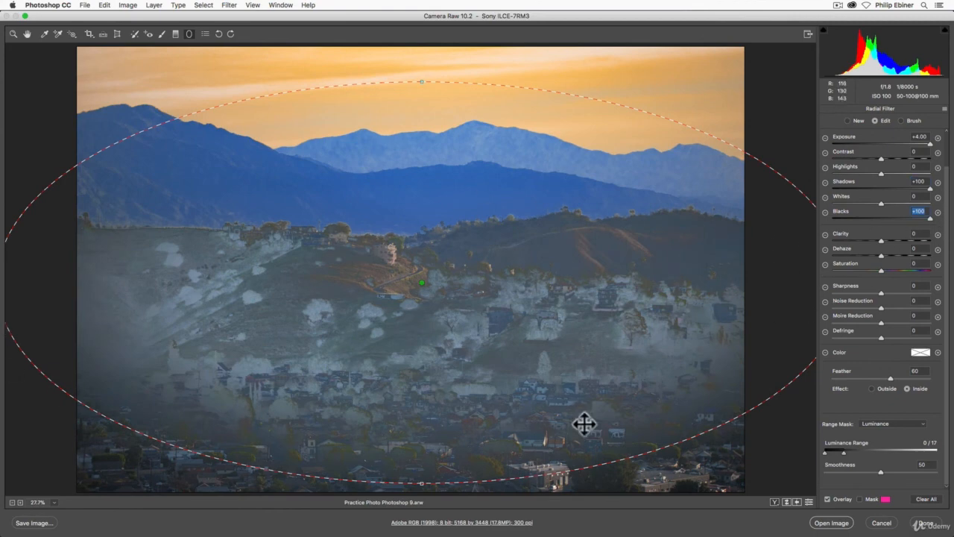
- Reset the radial filter's Blacks, Shadows and Exposure to 0
{"action": "double_click", "coordinate": [929, 217]}
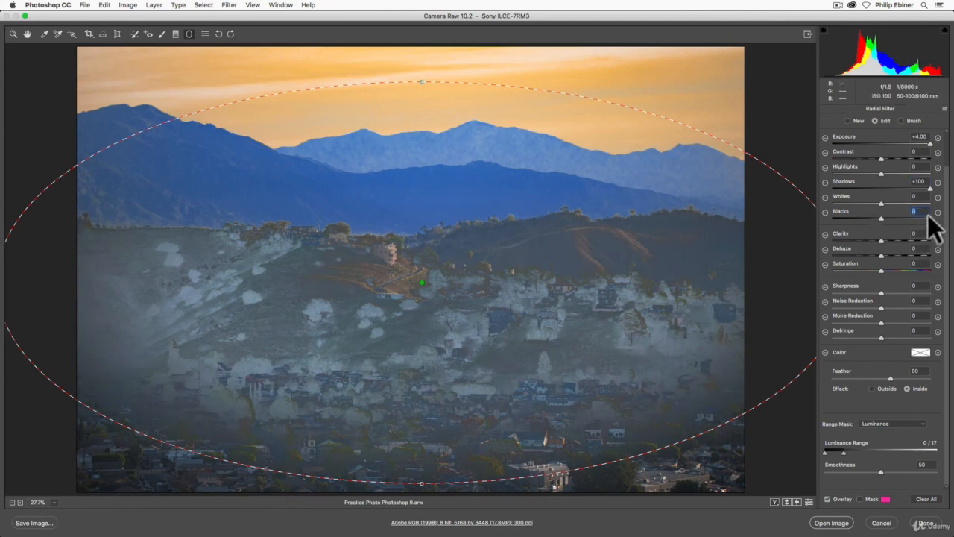
{"action": "double_click", "coordinate": [930, 188]}
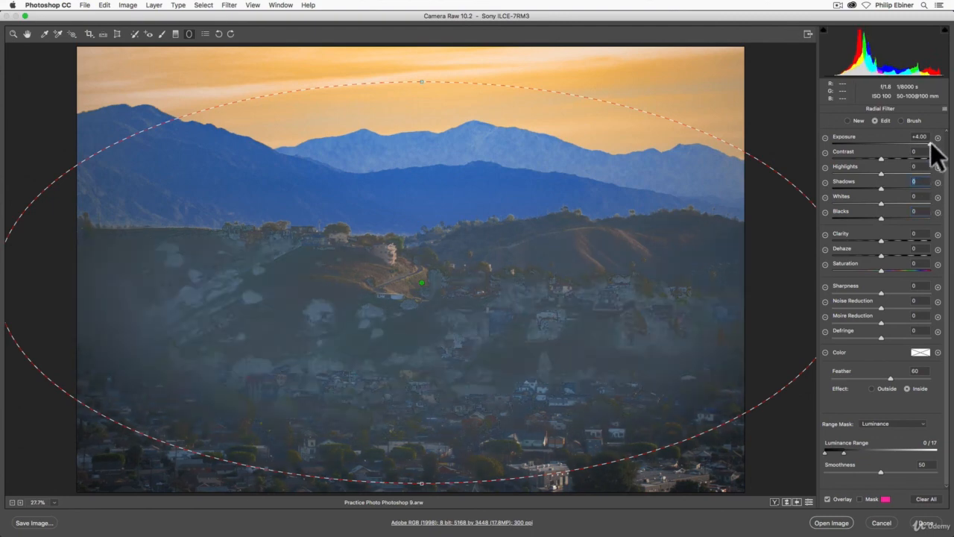
{"action": "double_click", "coordinate": [931, 143]}
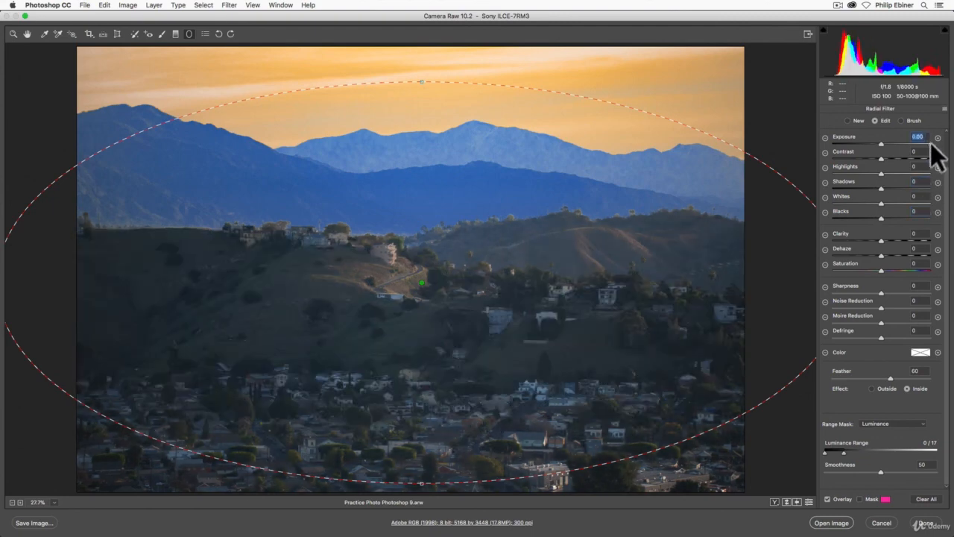